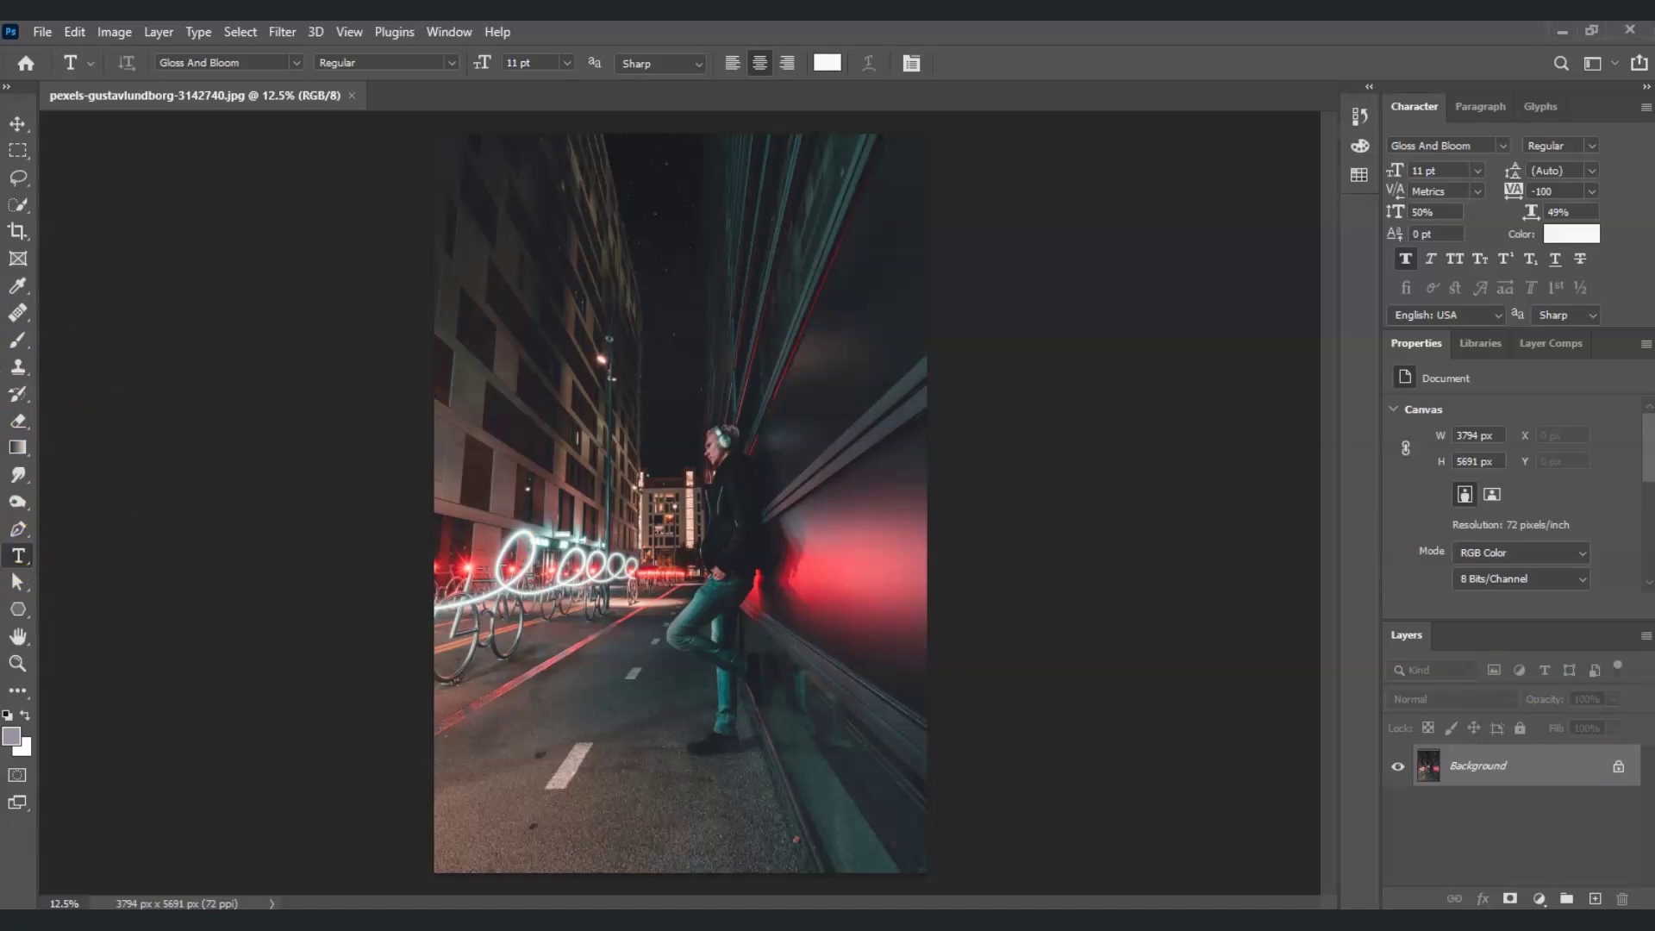
Add the text "streets" in the Gloss And Bloom font and enlarge it to about 1298 pt above the man's head.
left_click(592, 469)
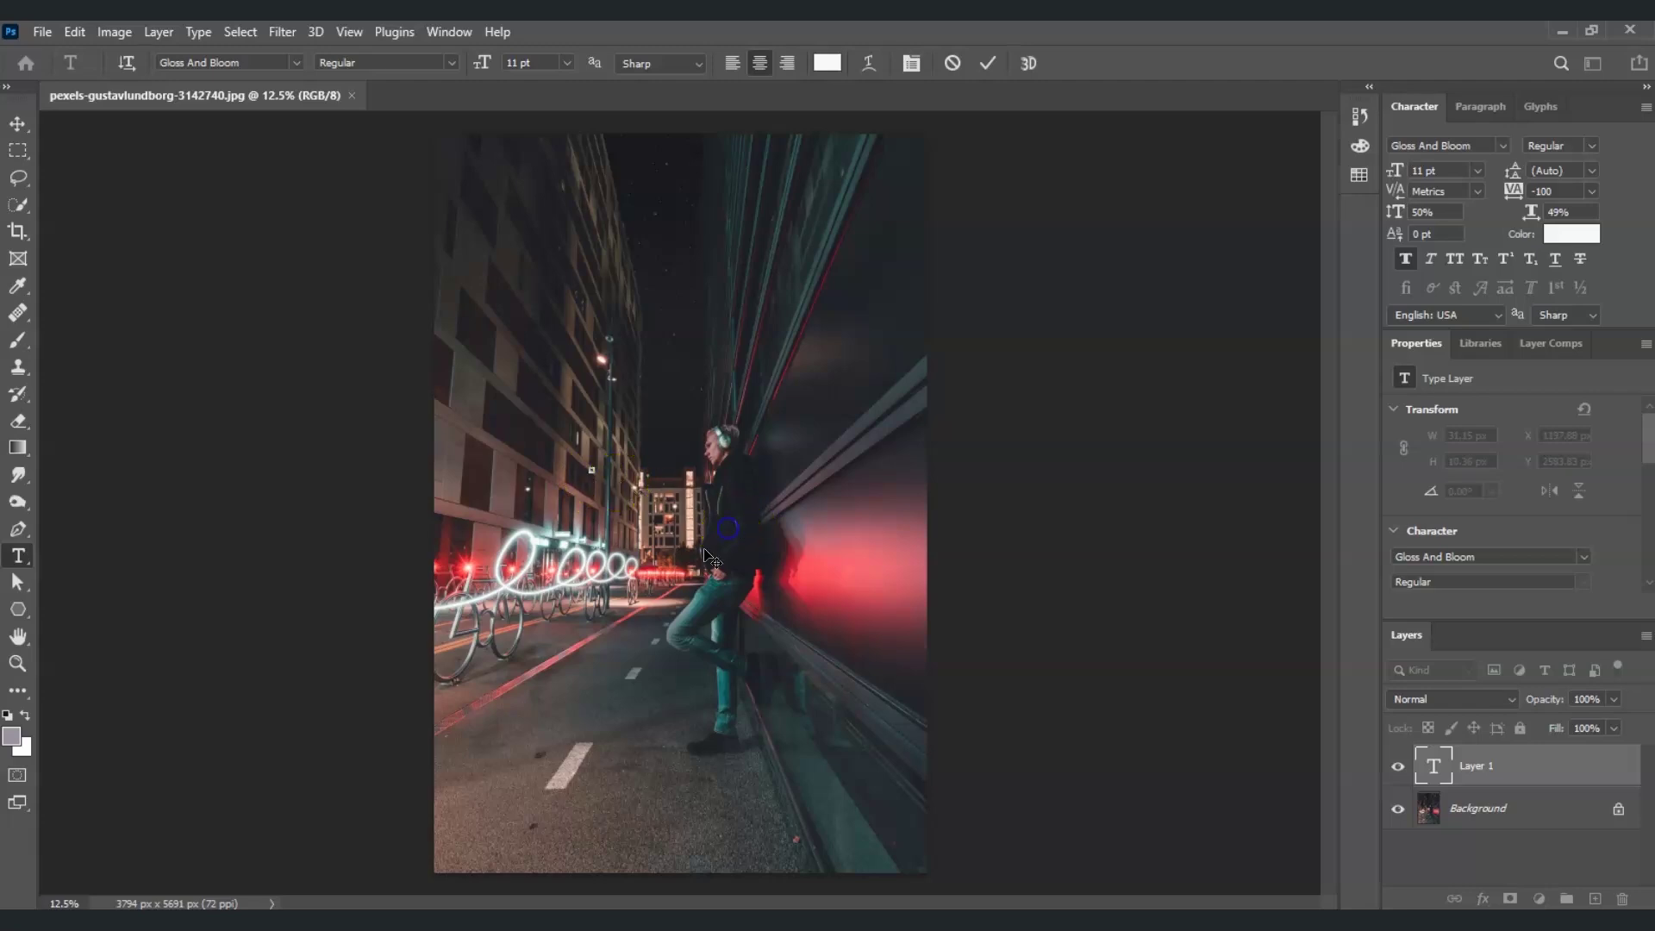
left_click(1486, 775)
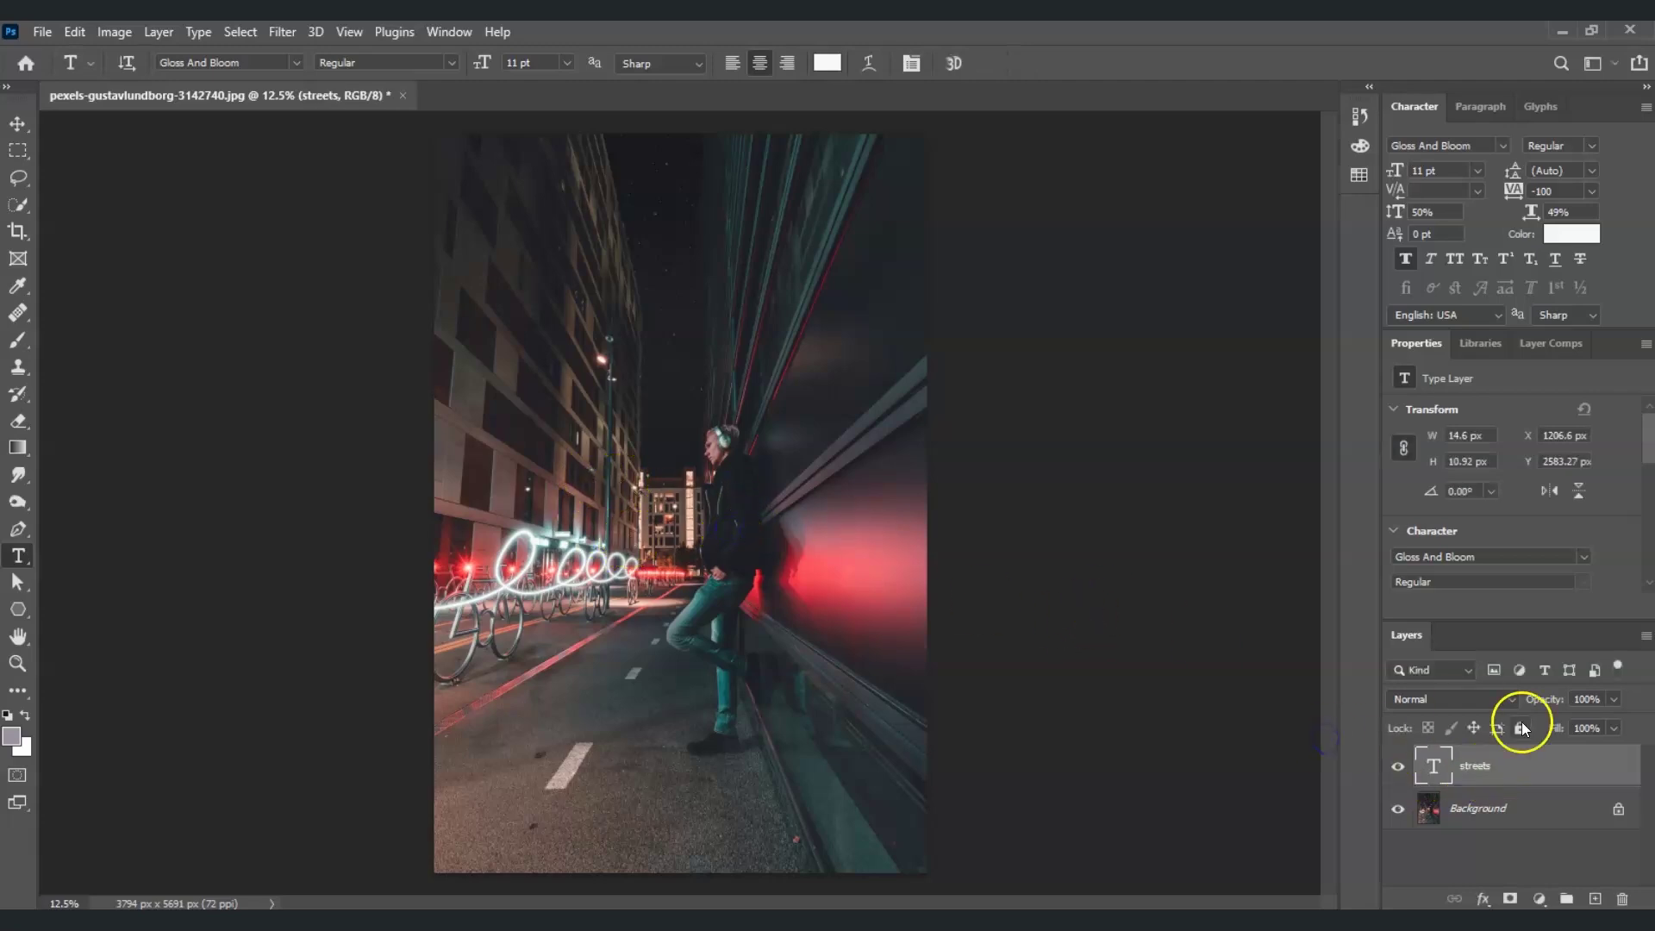
left_click(1509, 768)
key("ctrl+t")
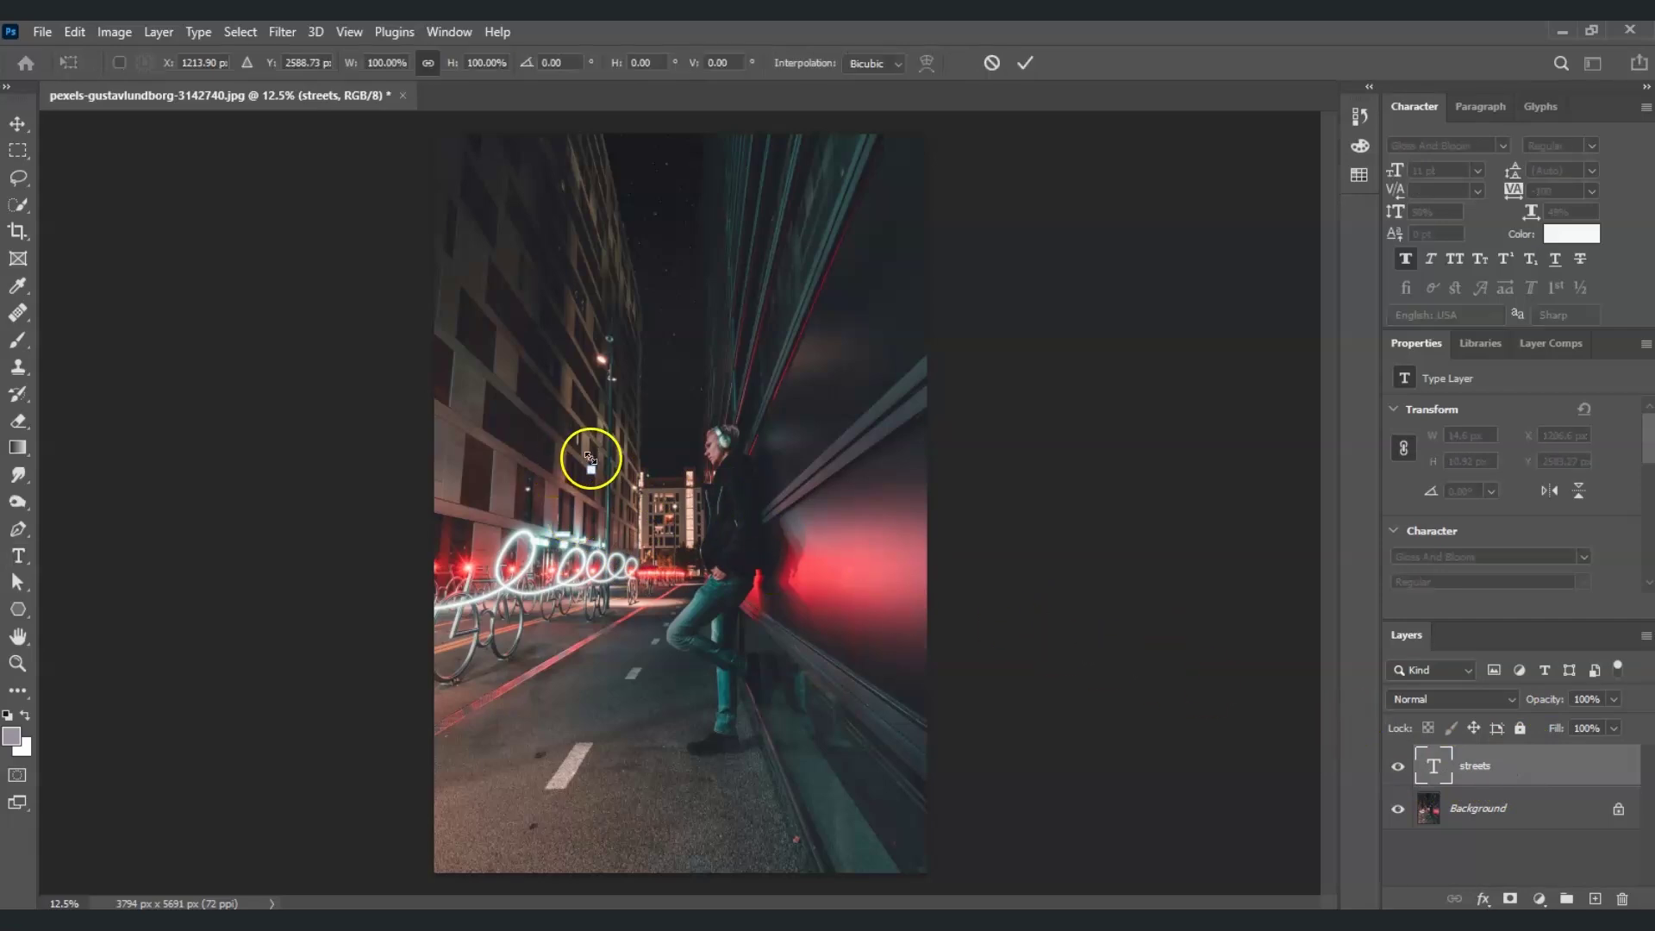
left_click_drag(627, 452, 833, 321)
left_click_drag(765, 403, 709, 400)
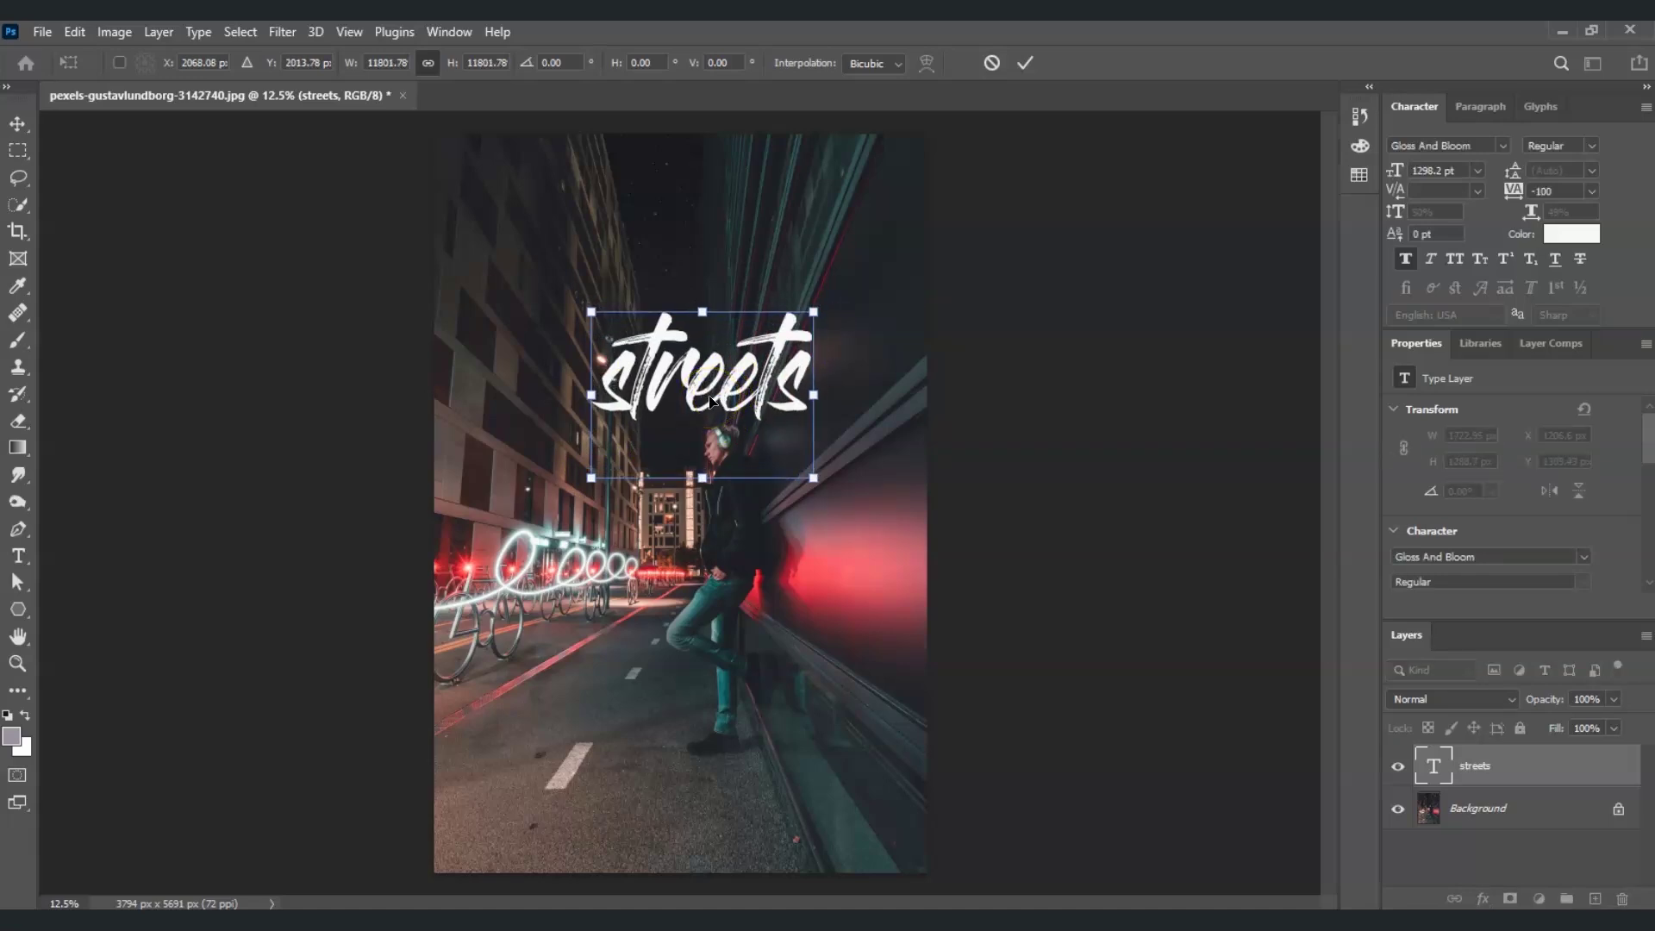
key("Return")
key("t")
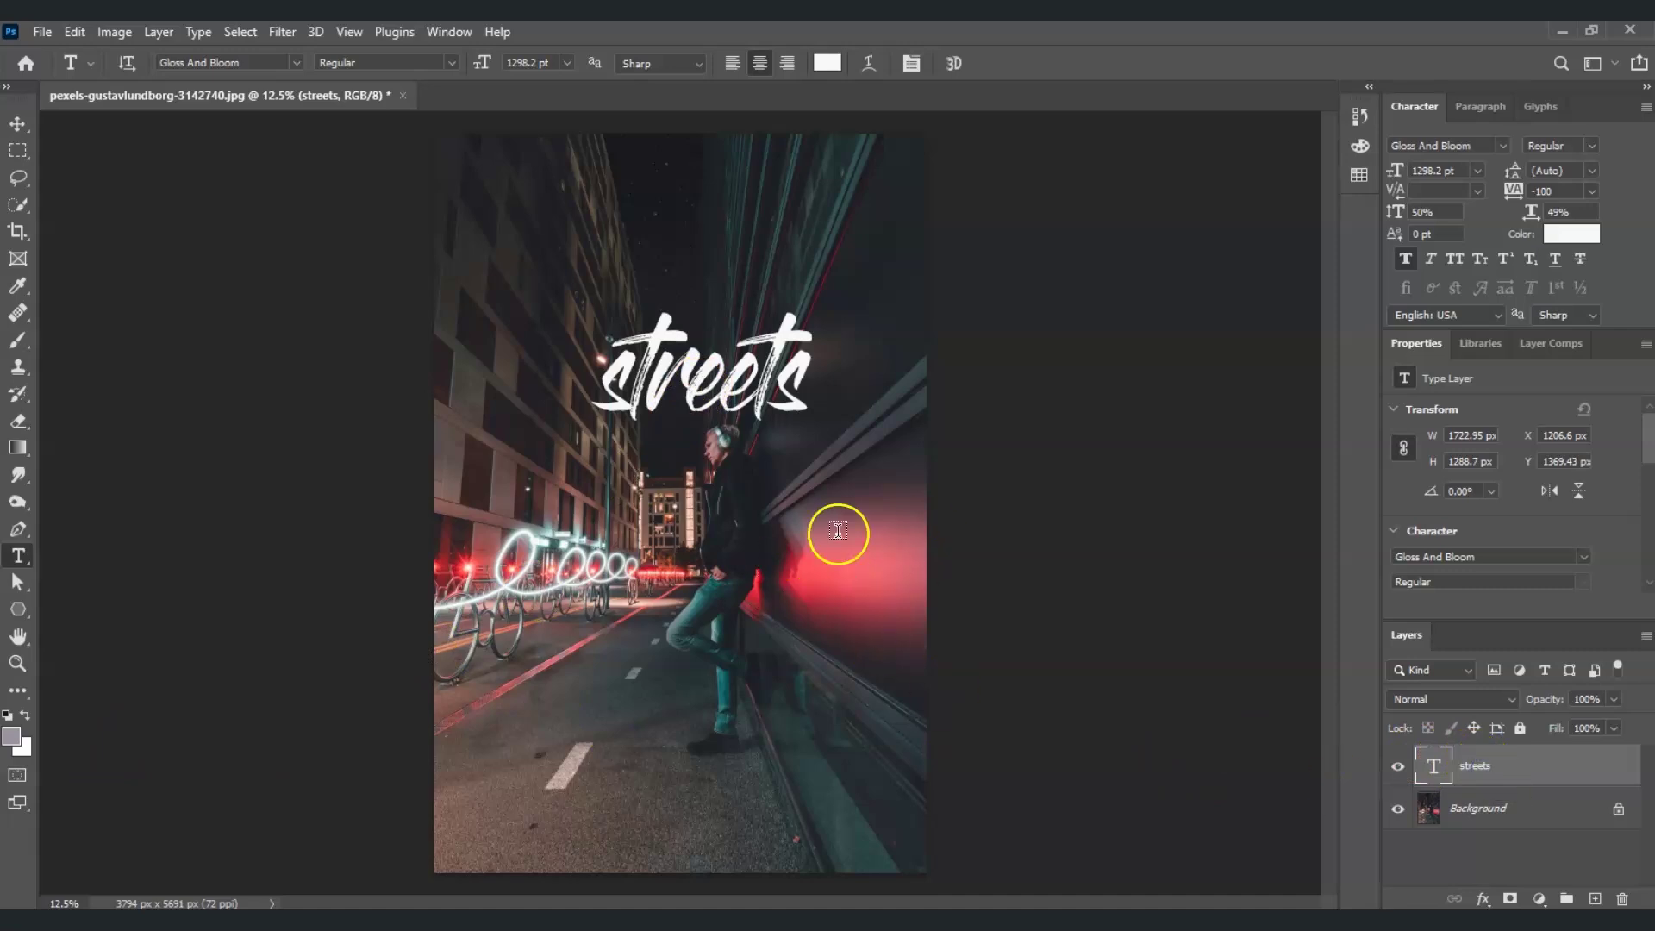
Rasterize the "streets" type layer.
left_click(1505, 779)
right_click(1502, 776)
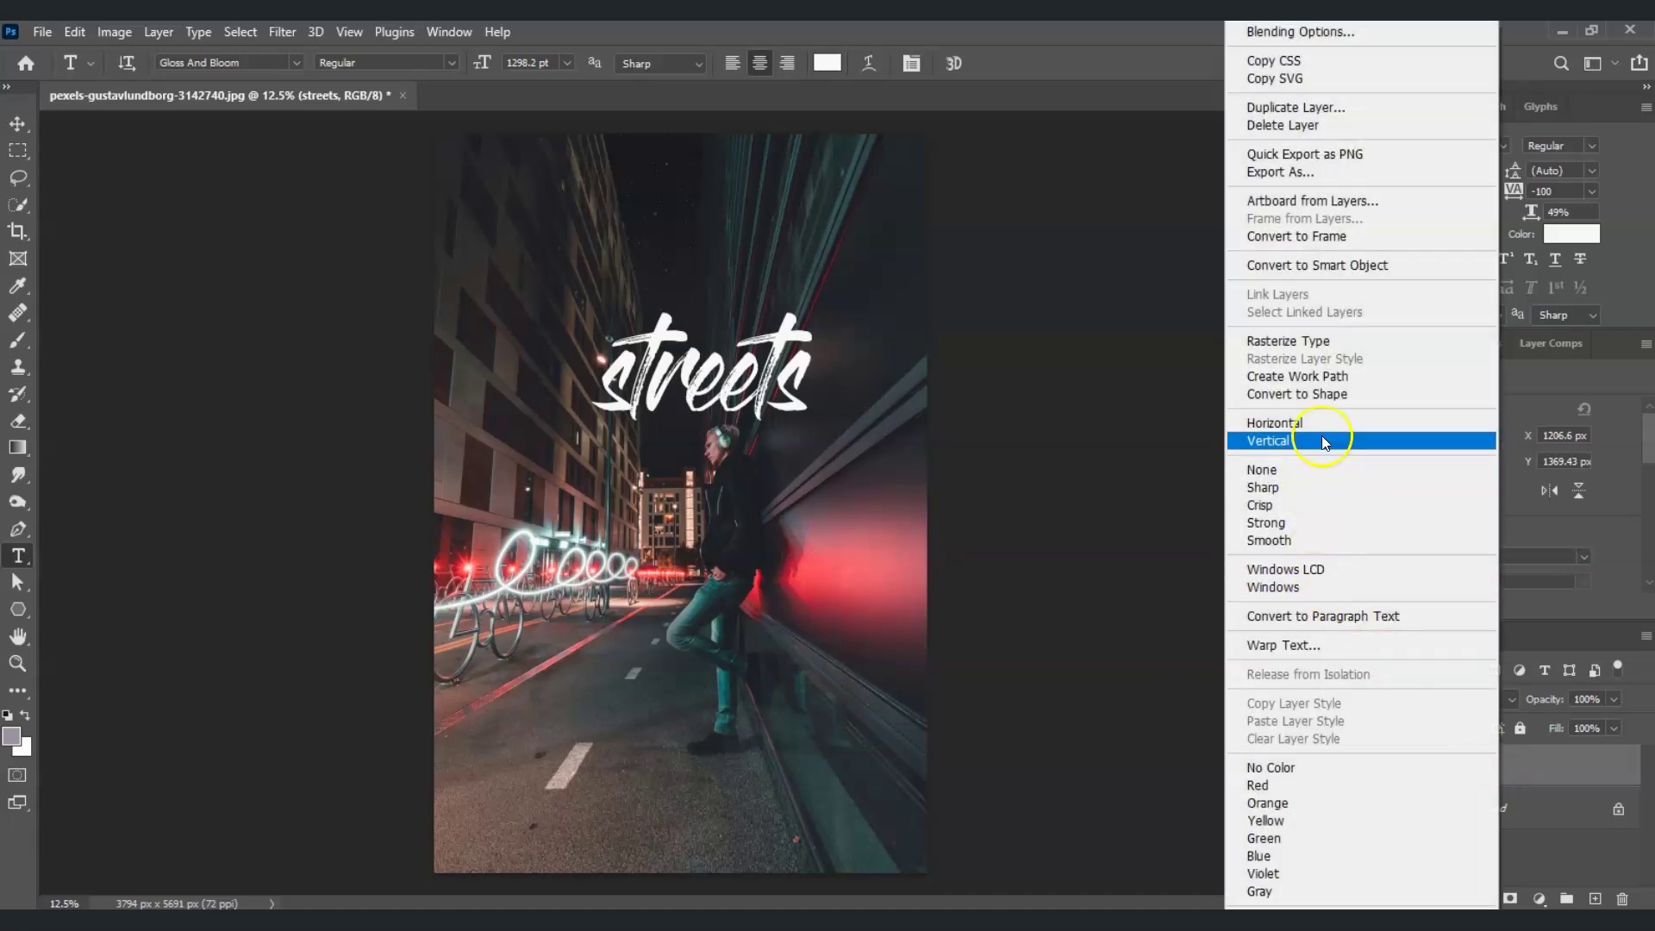
left_click(1325, 343)
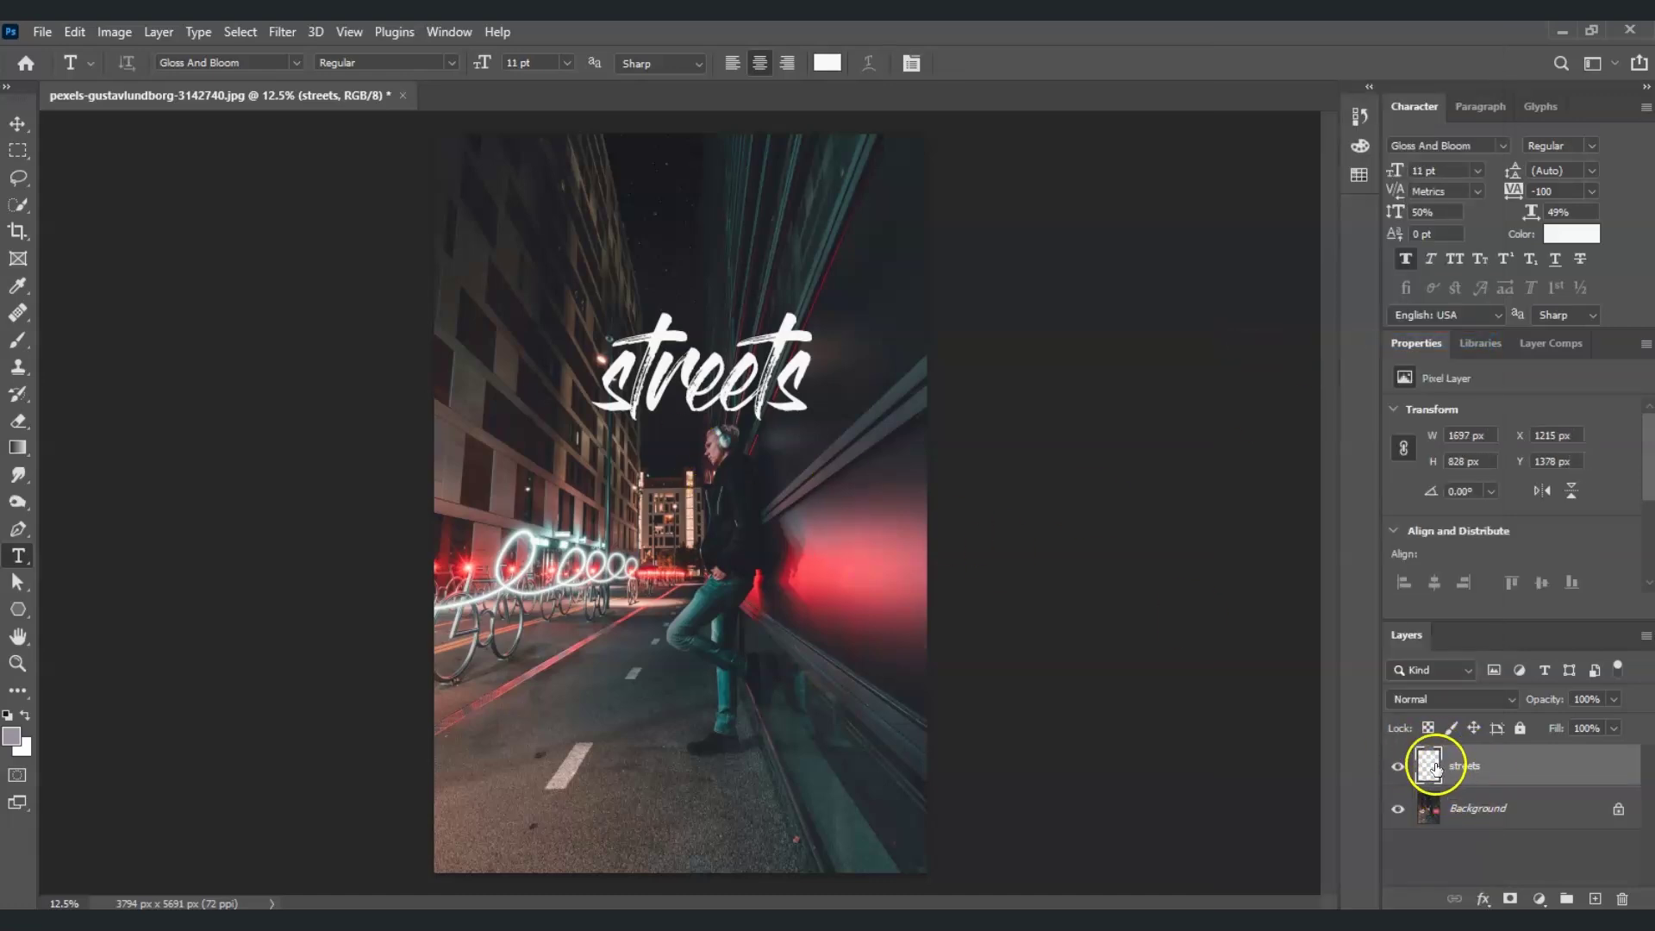
Load the "streets" lettering as a selection and copy it to the clipboard.
key("v")
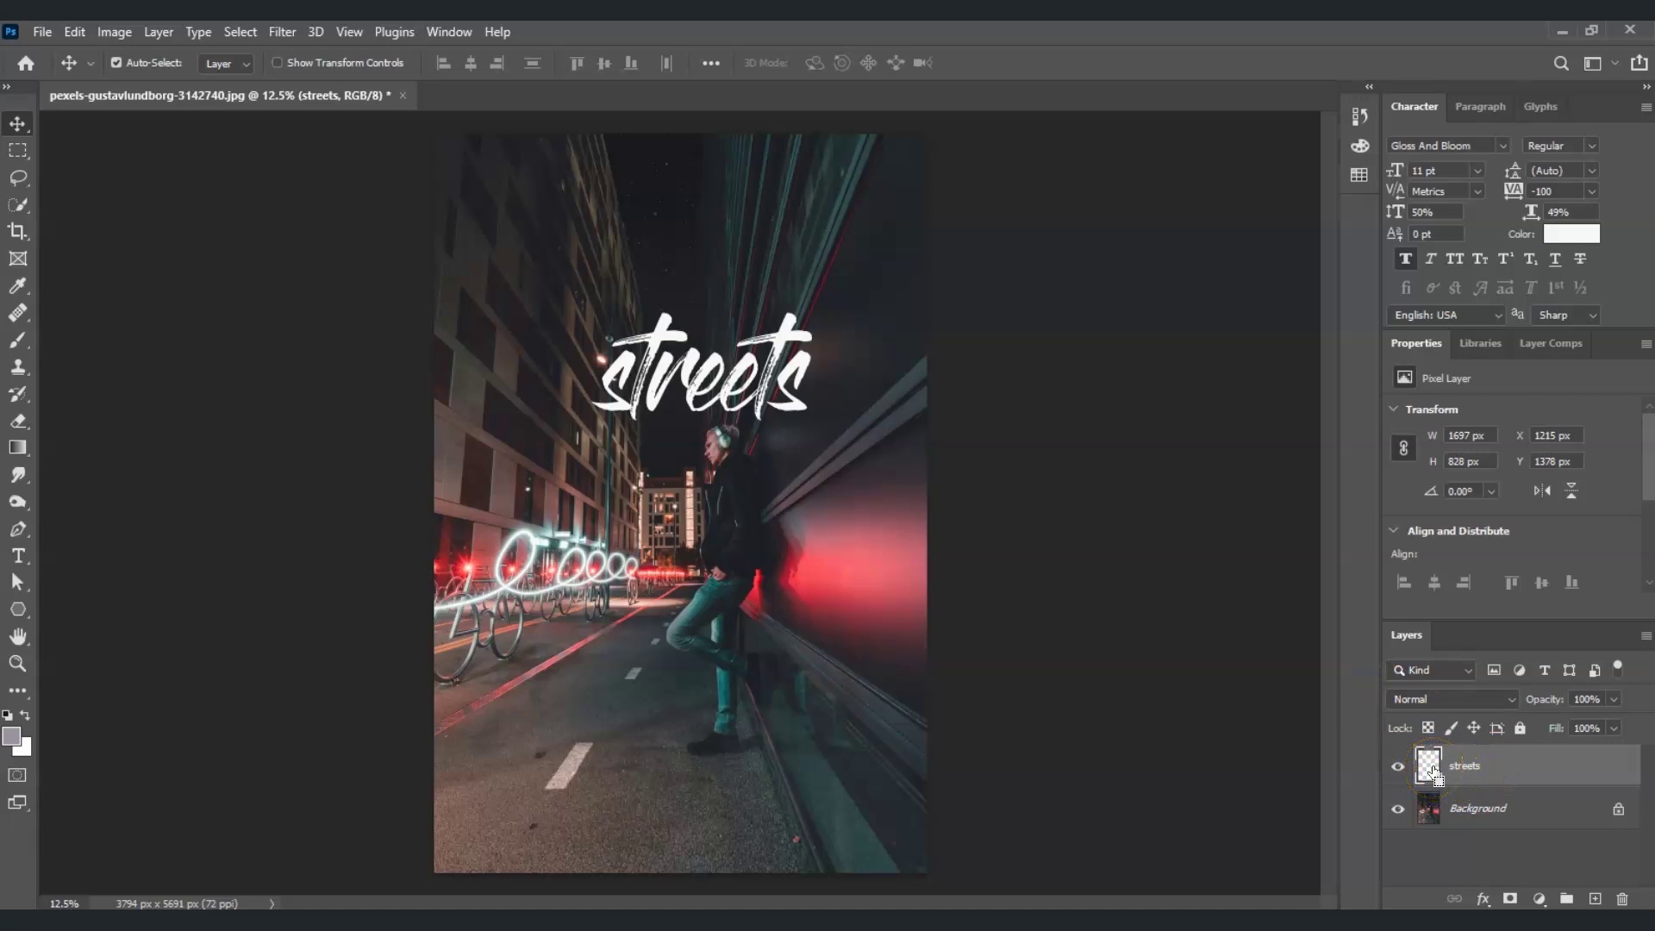
left_click(1432, 776, "ctrl")
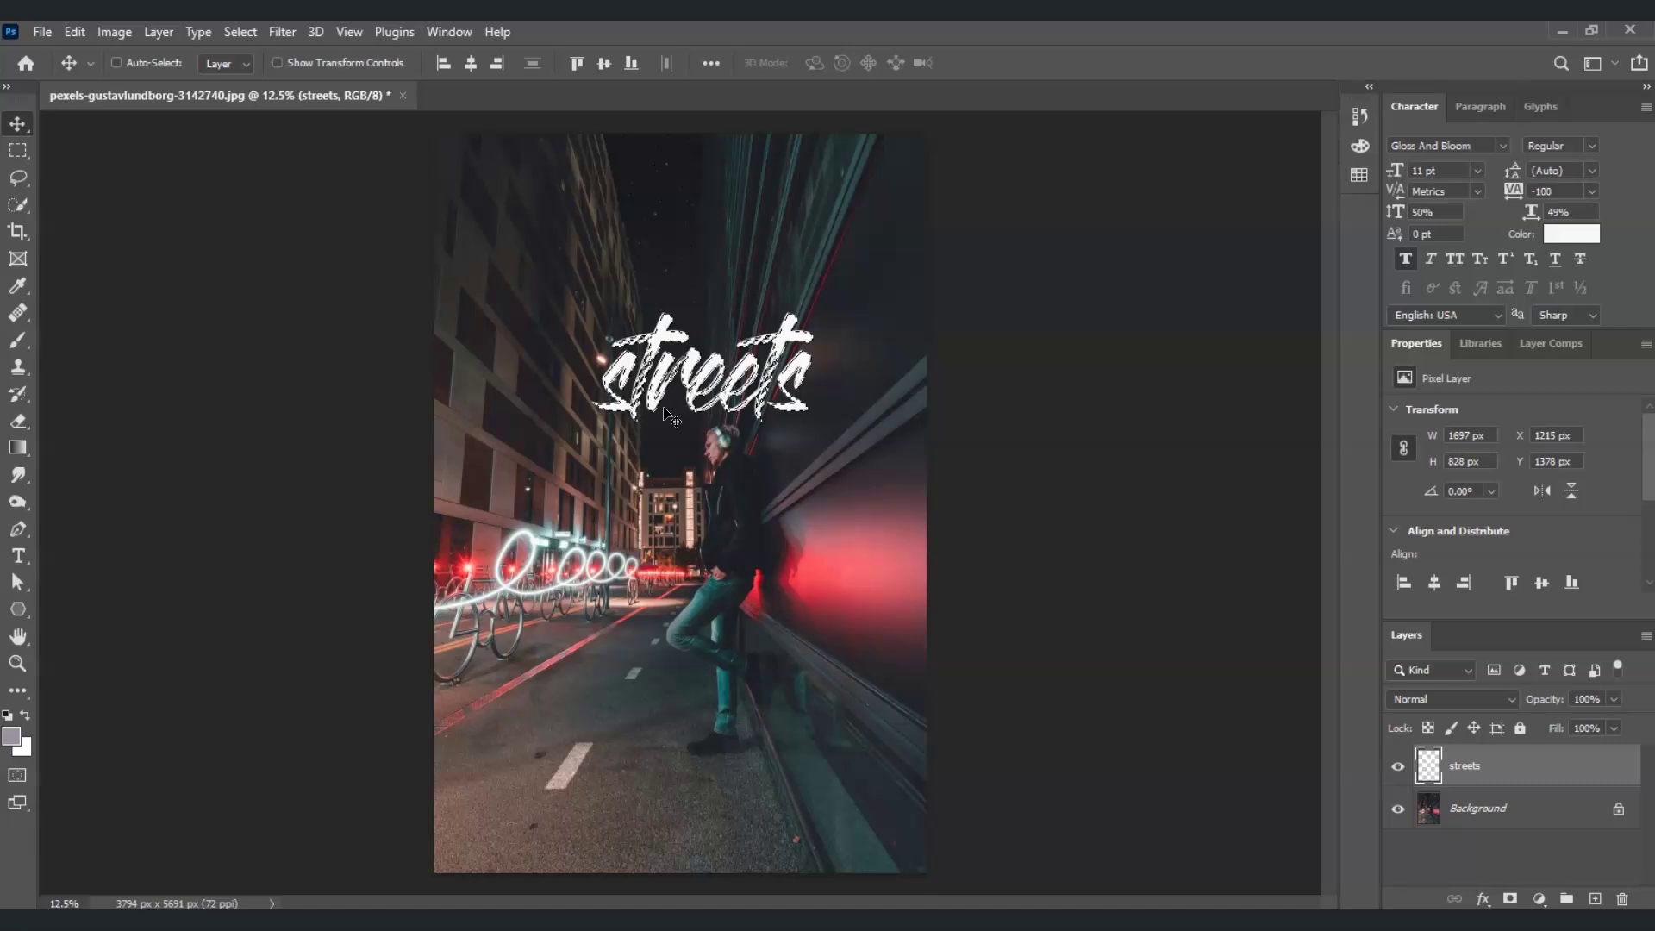
key("ctrl")
Create an empty layer above the lettering, and hide the "streets" layer with the selection cleared.
left_click(1595, 899)
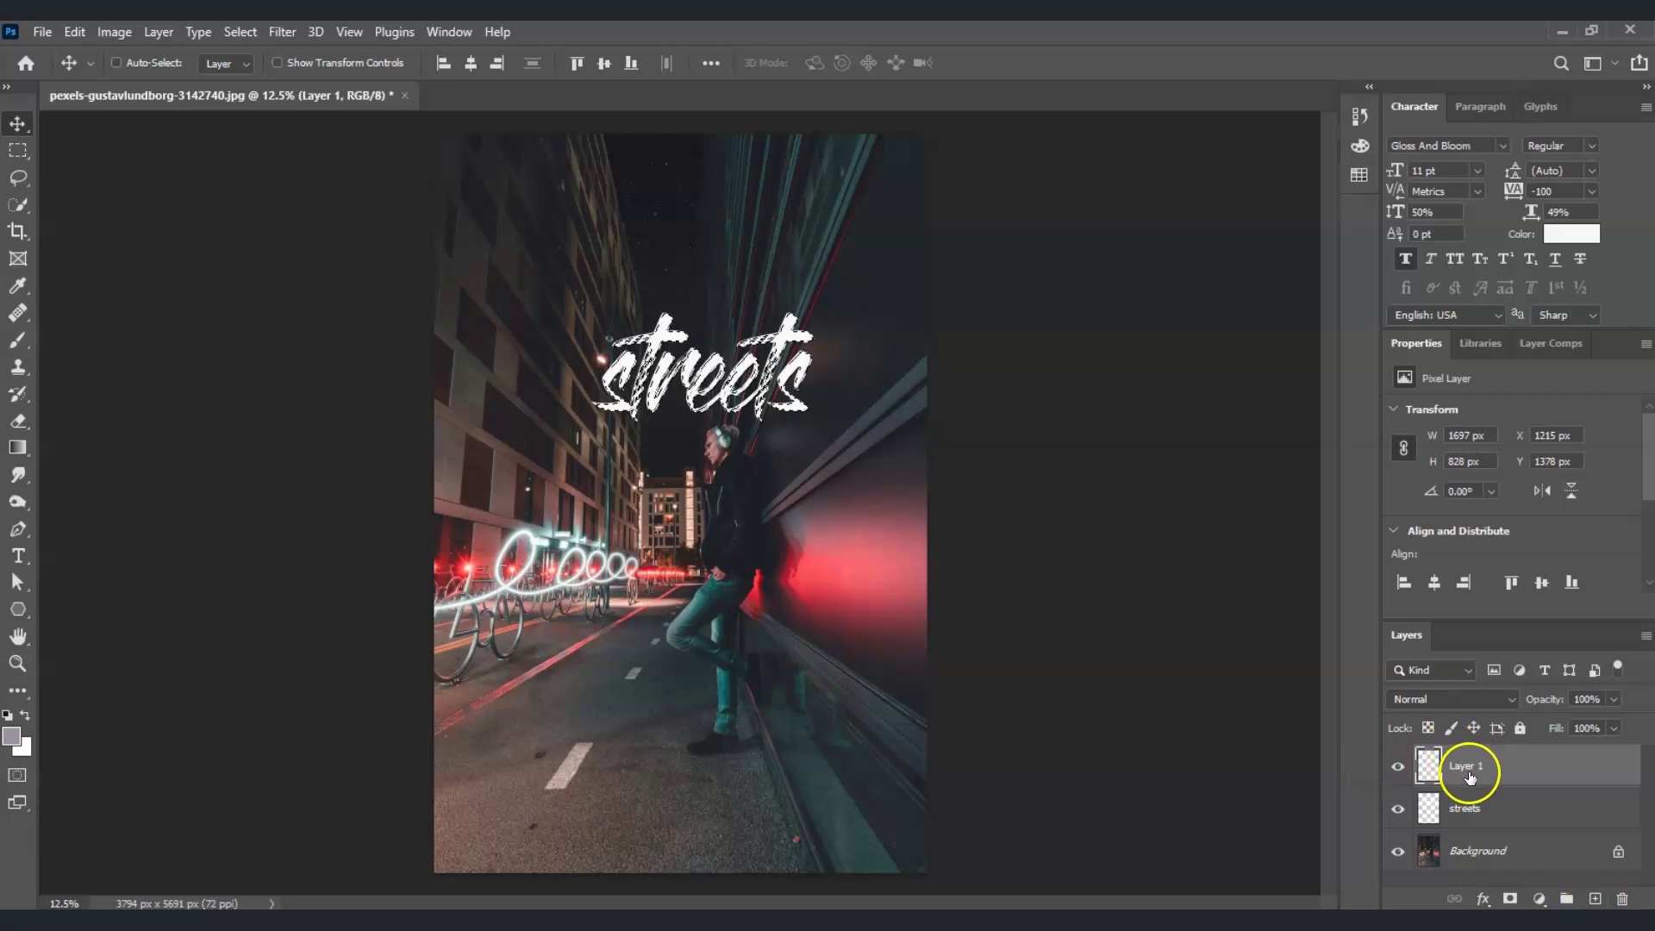
left_click(1399, 810)
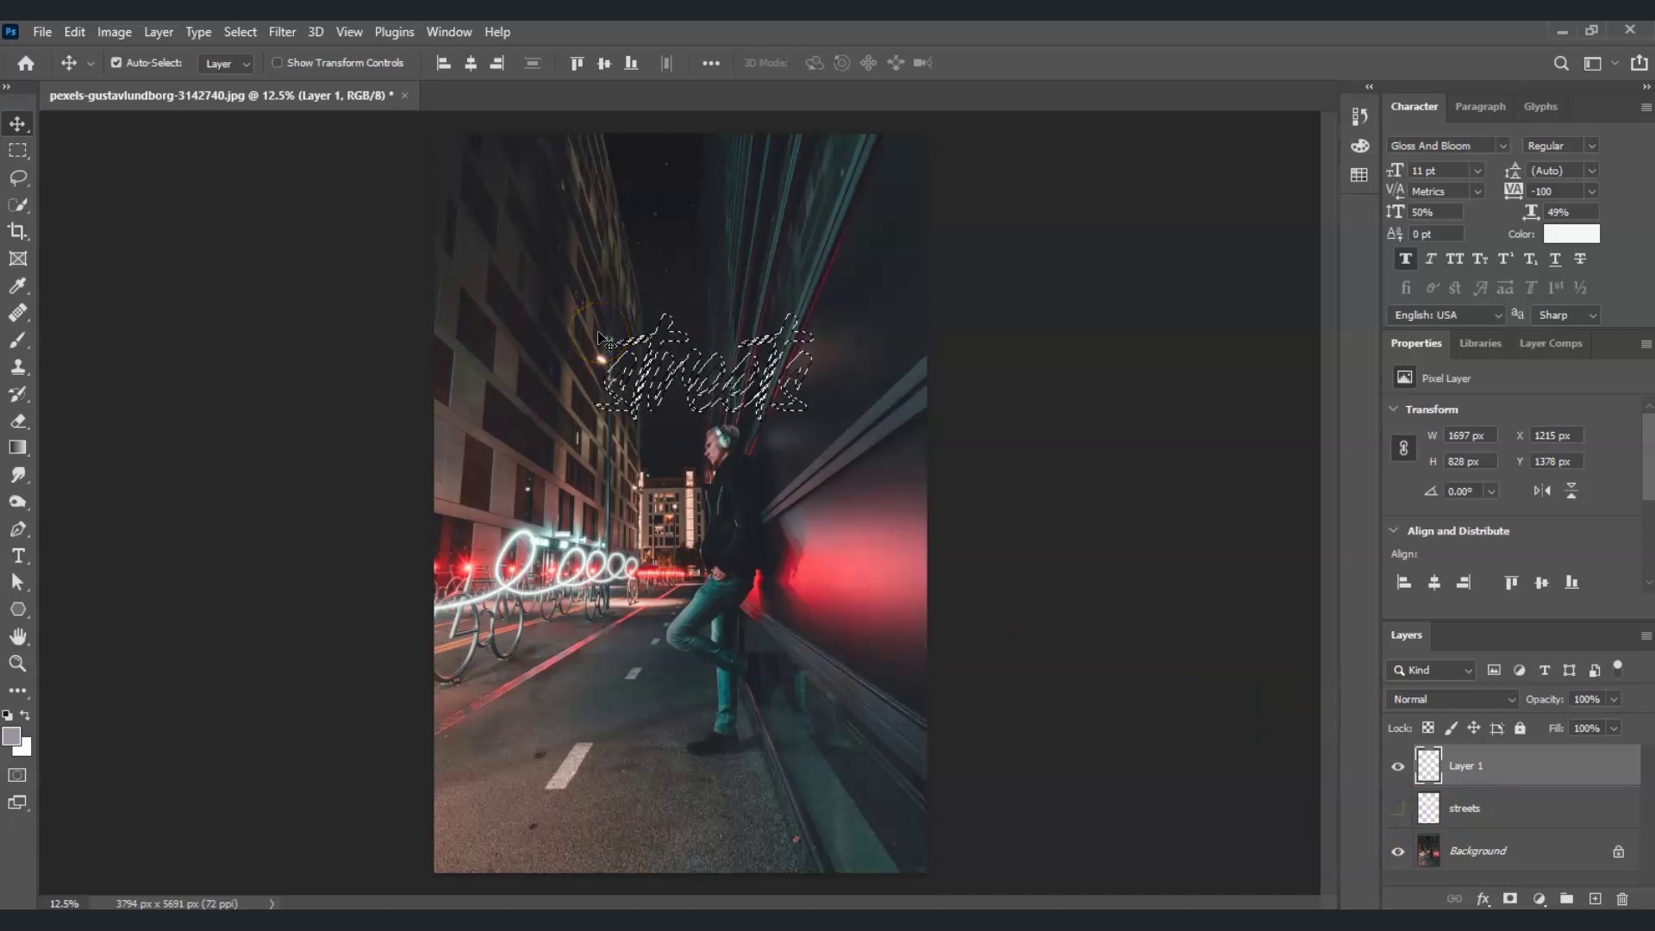
key("ctrl+d")
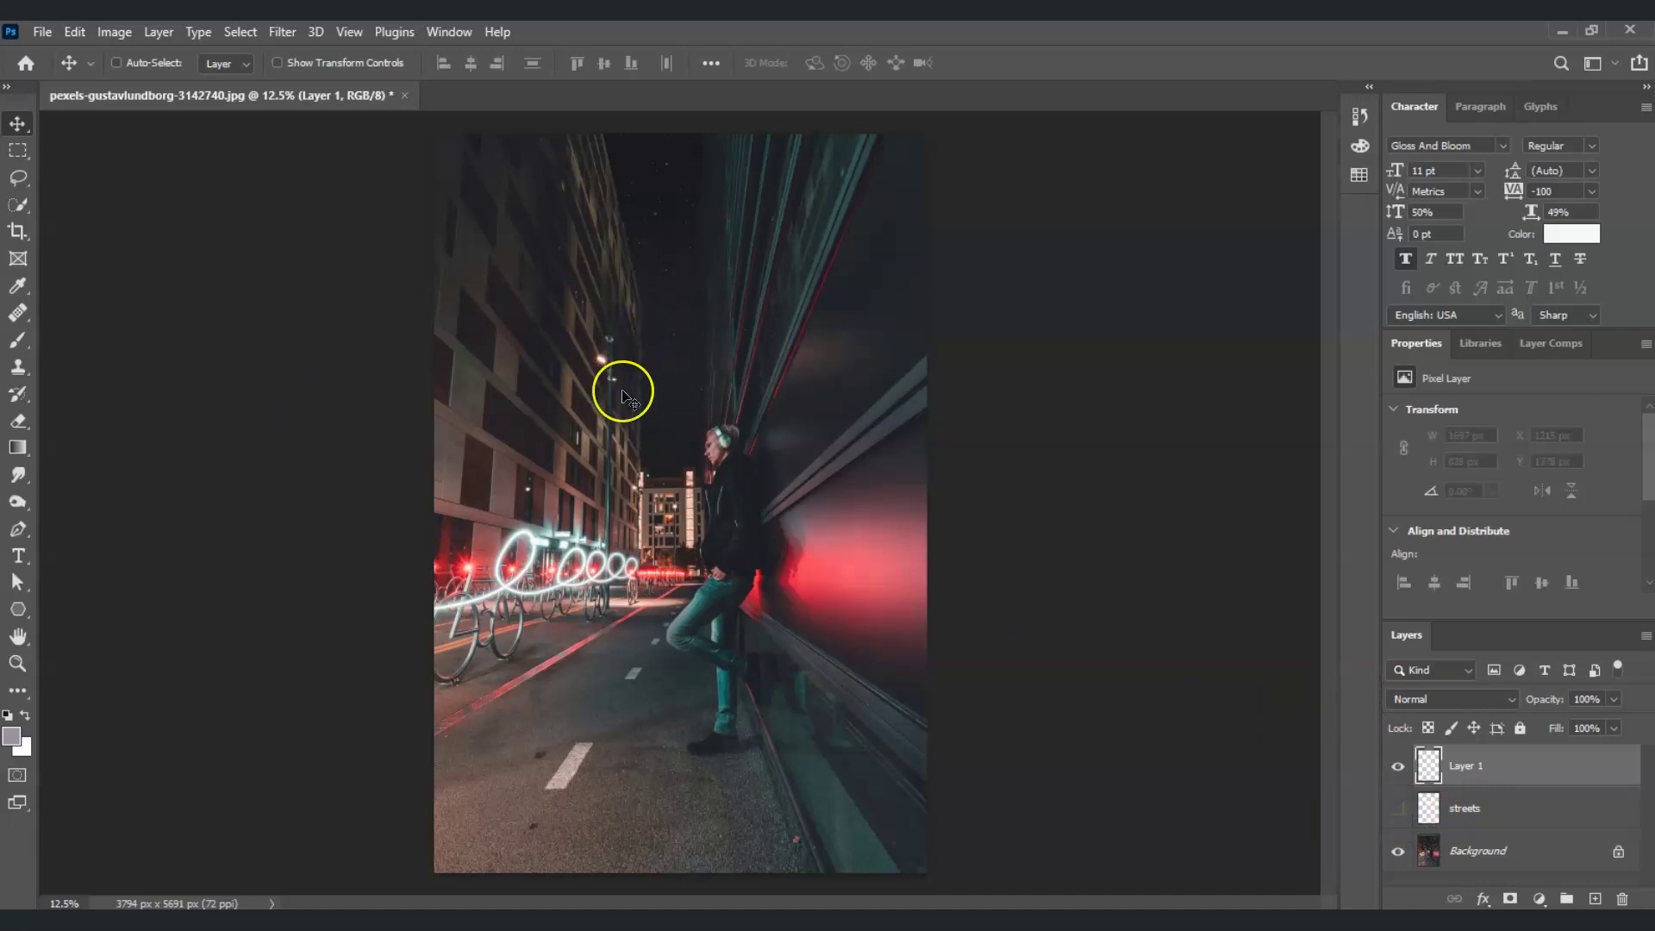
Start the Vanishing Point filter on Layer 1 and define a four-corner perspective plane over the red-lit wall panel.
left_click(1520, 773)
left_click(283, 32)
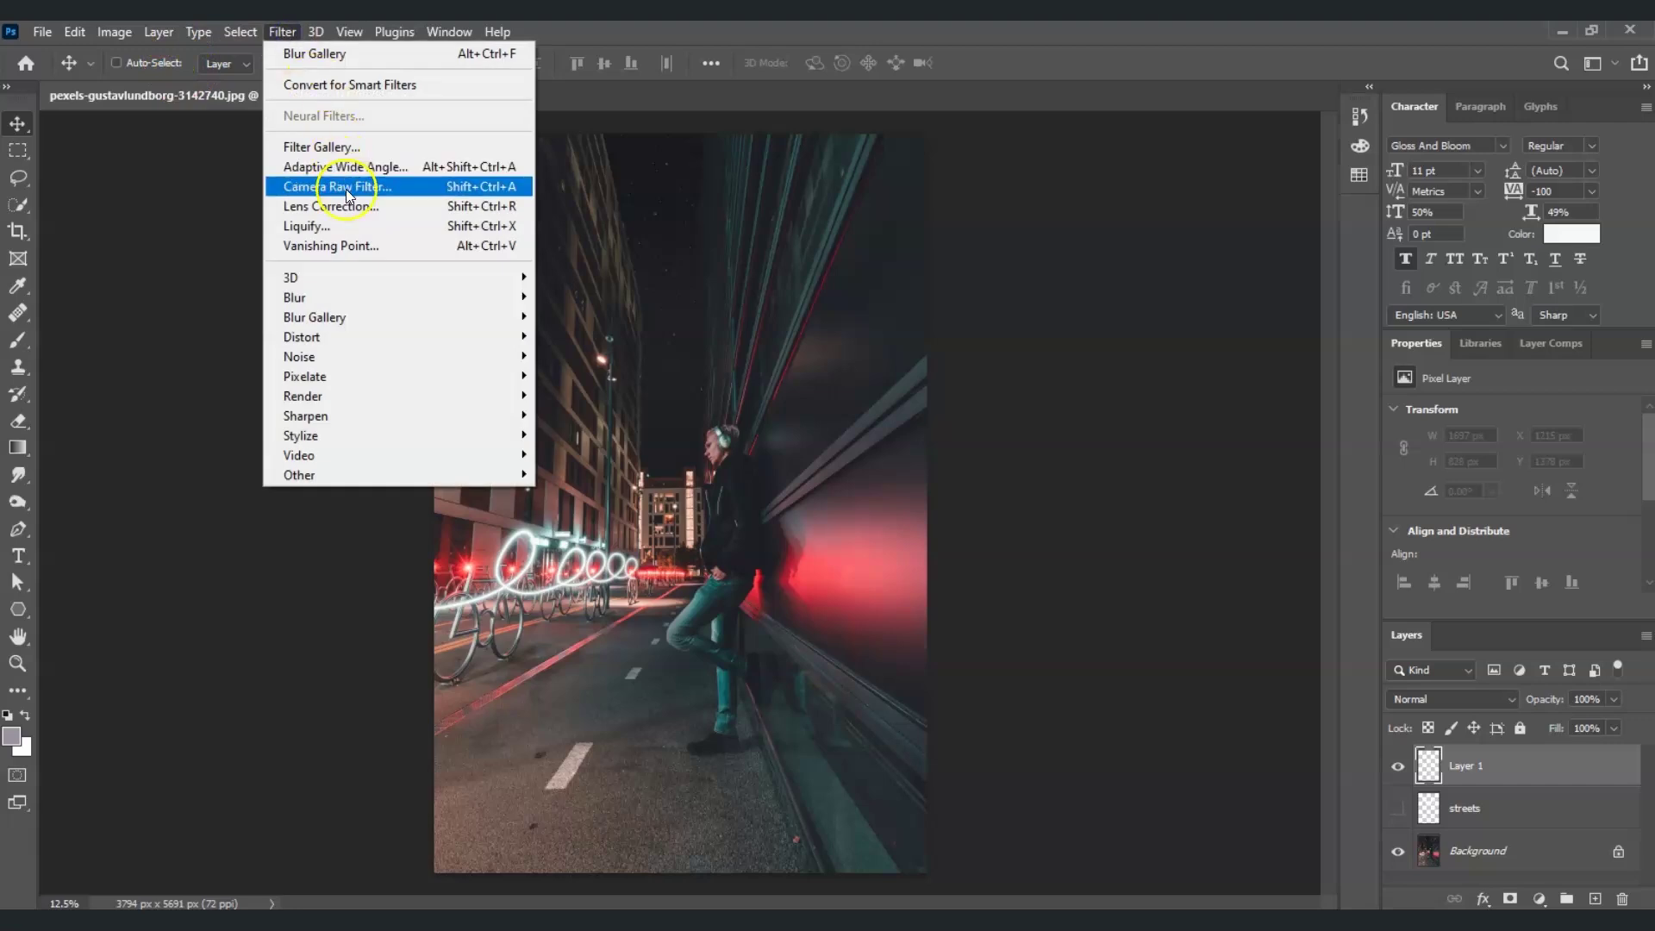
left_click(363, 247)
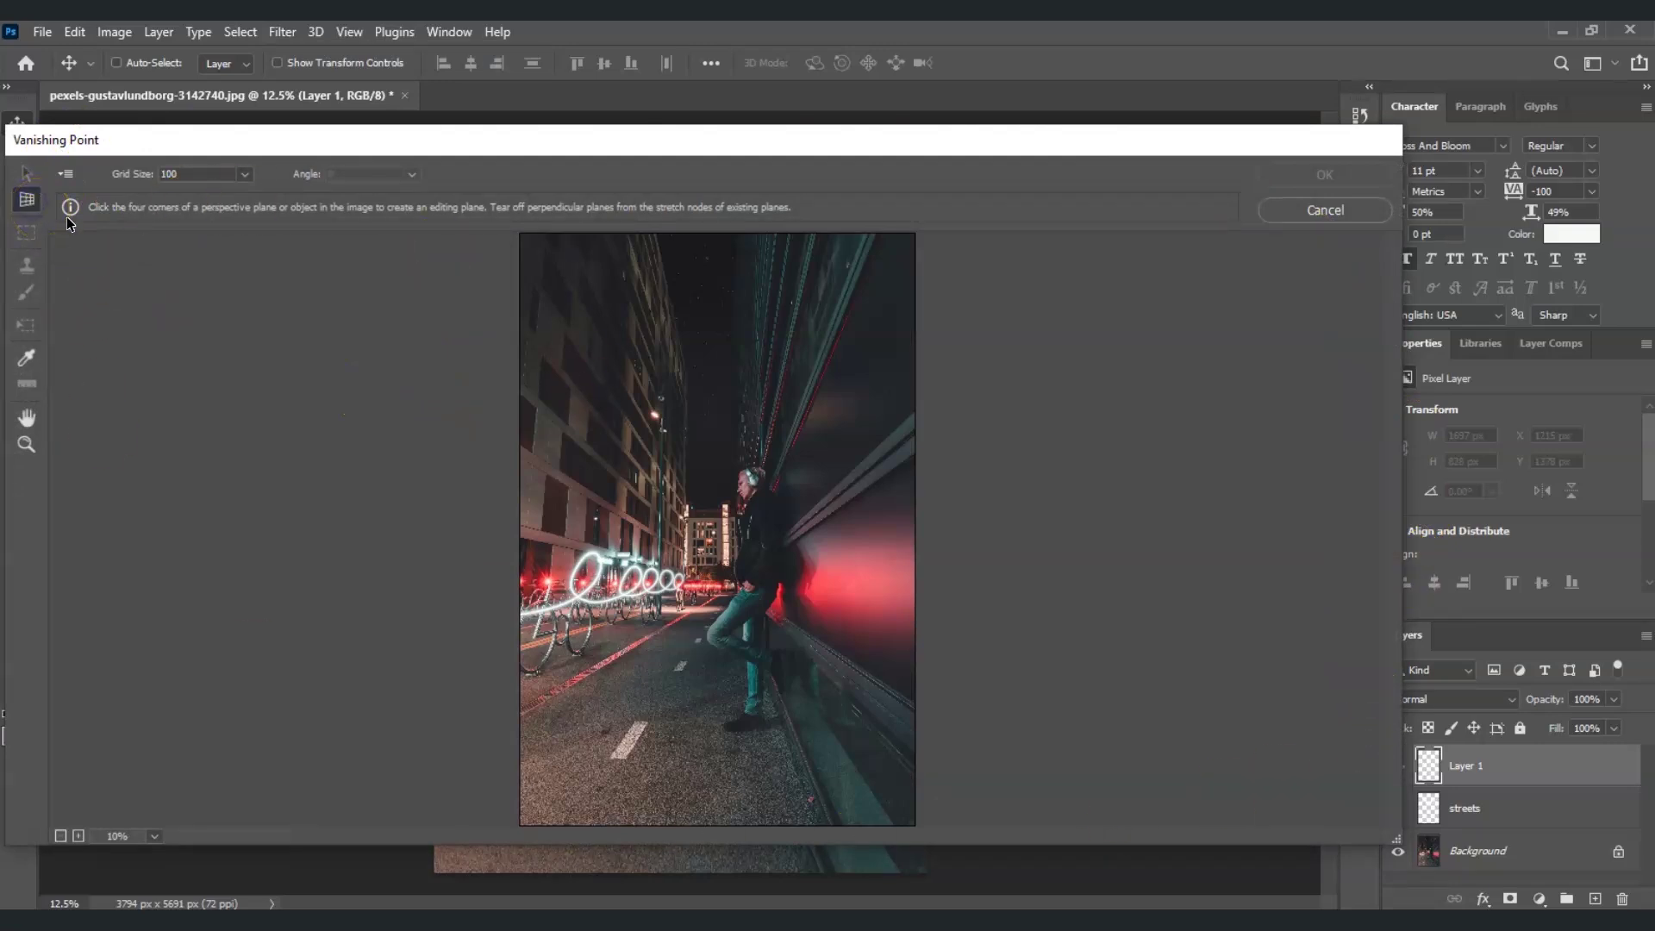
left_click(786, 546)
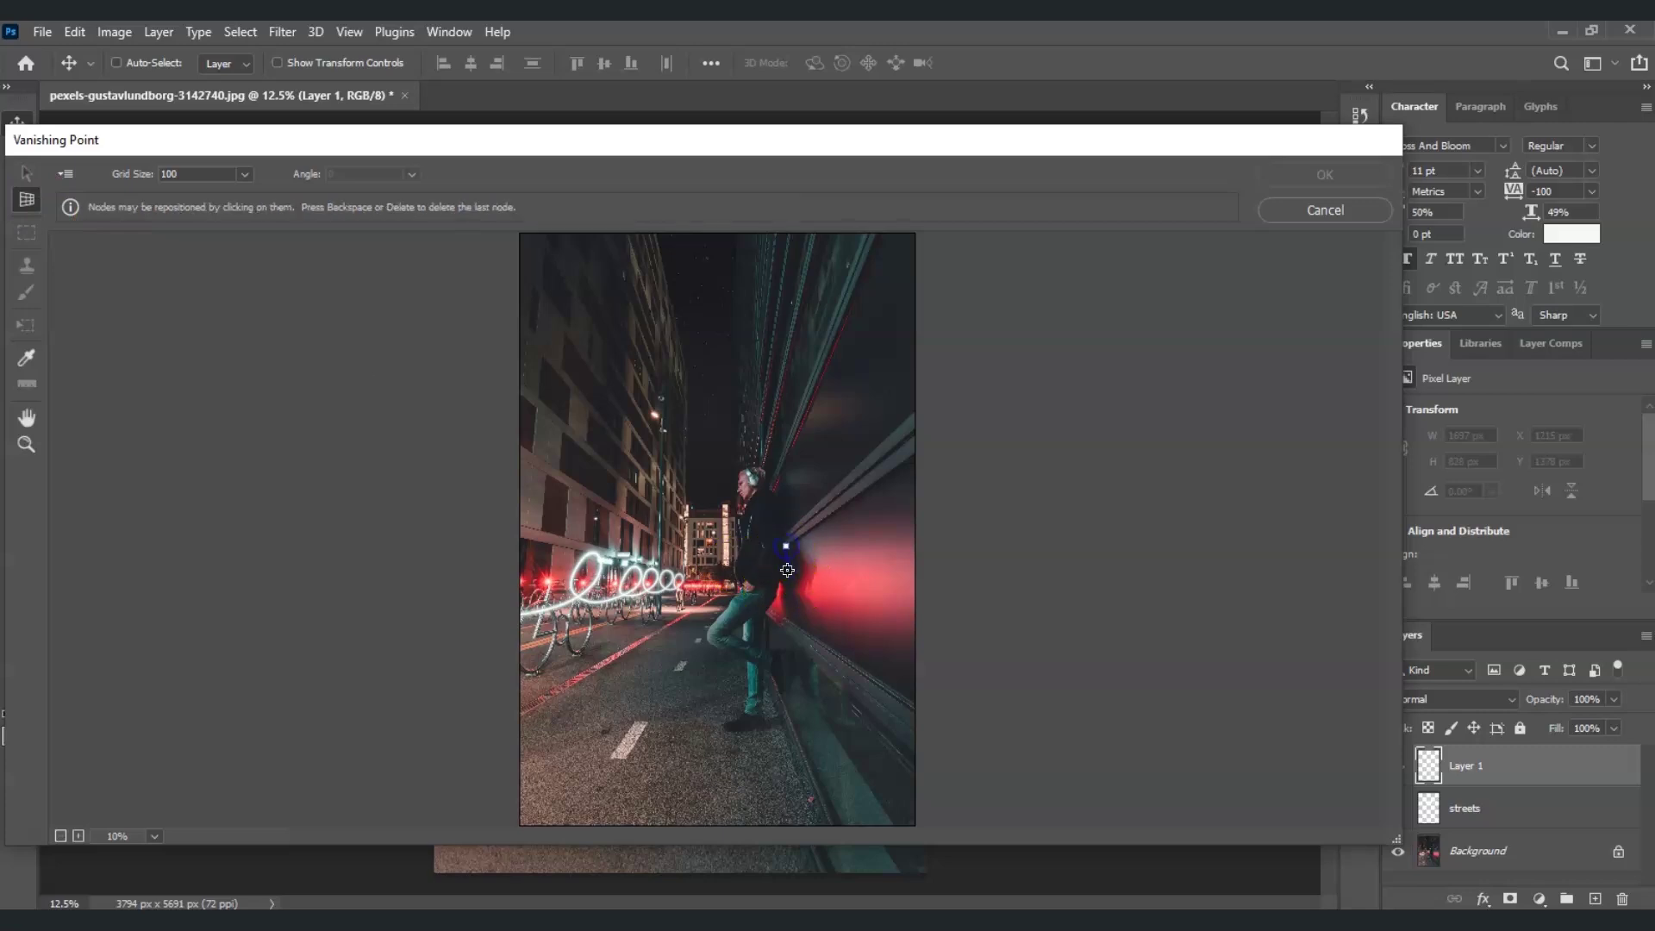
left_click(783, 618)
left_click(914, 702)
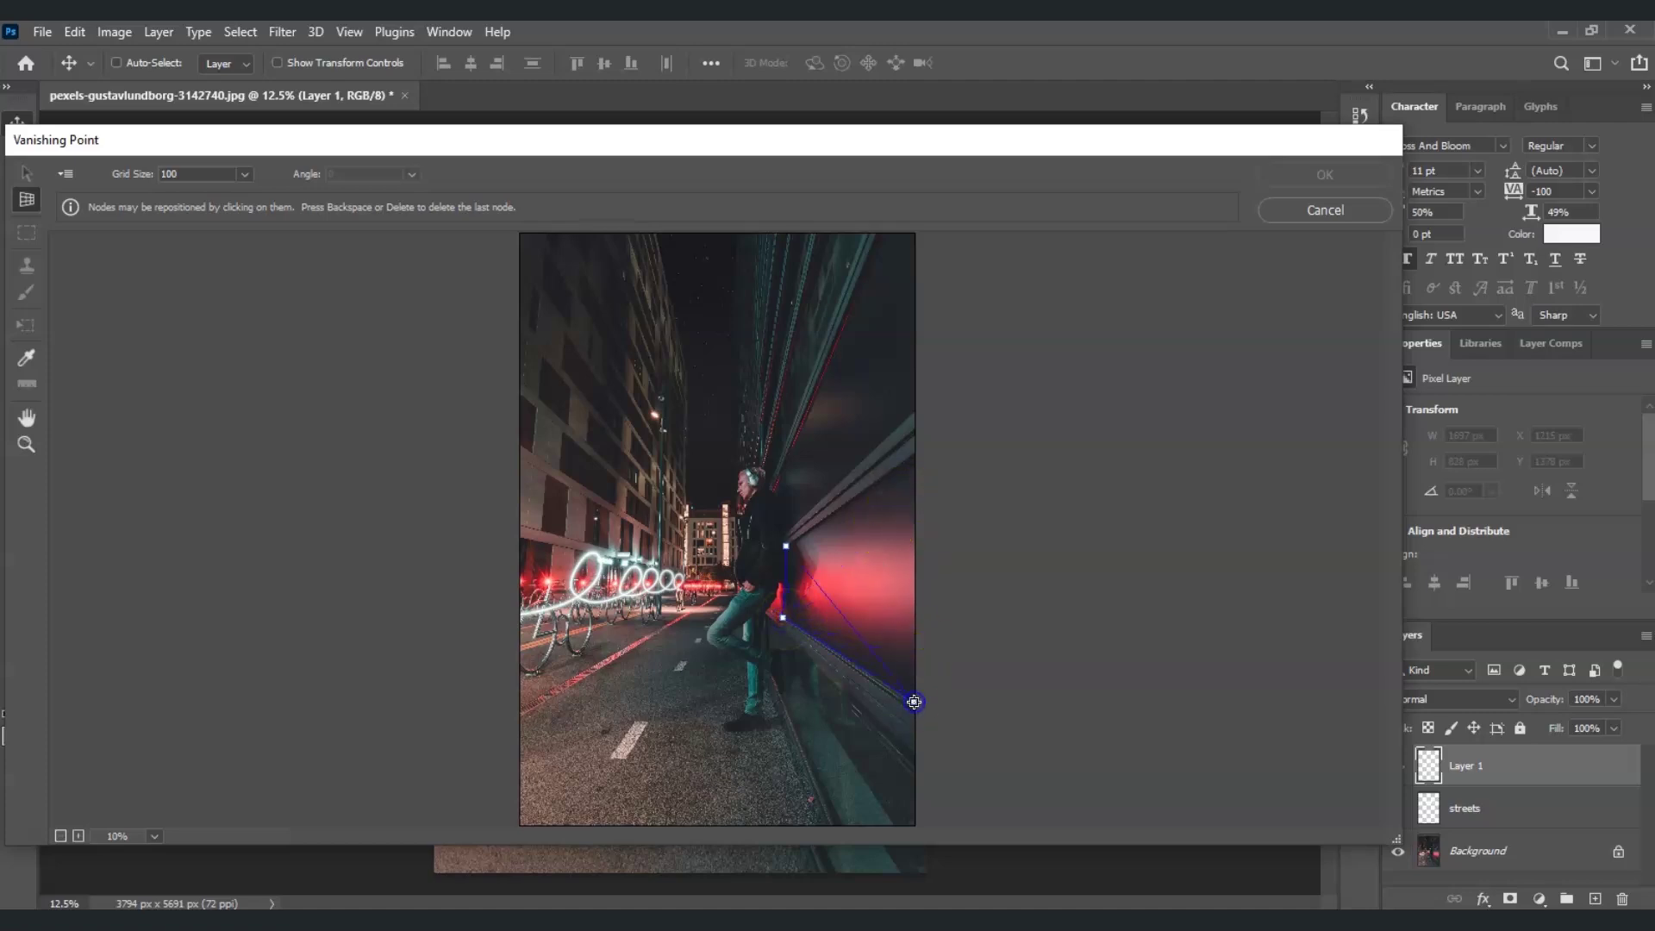
left_click(915, 457)
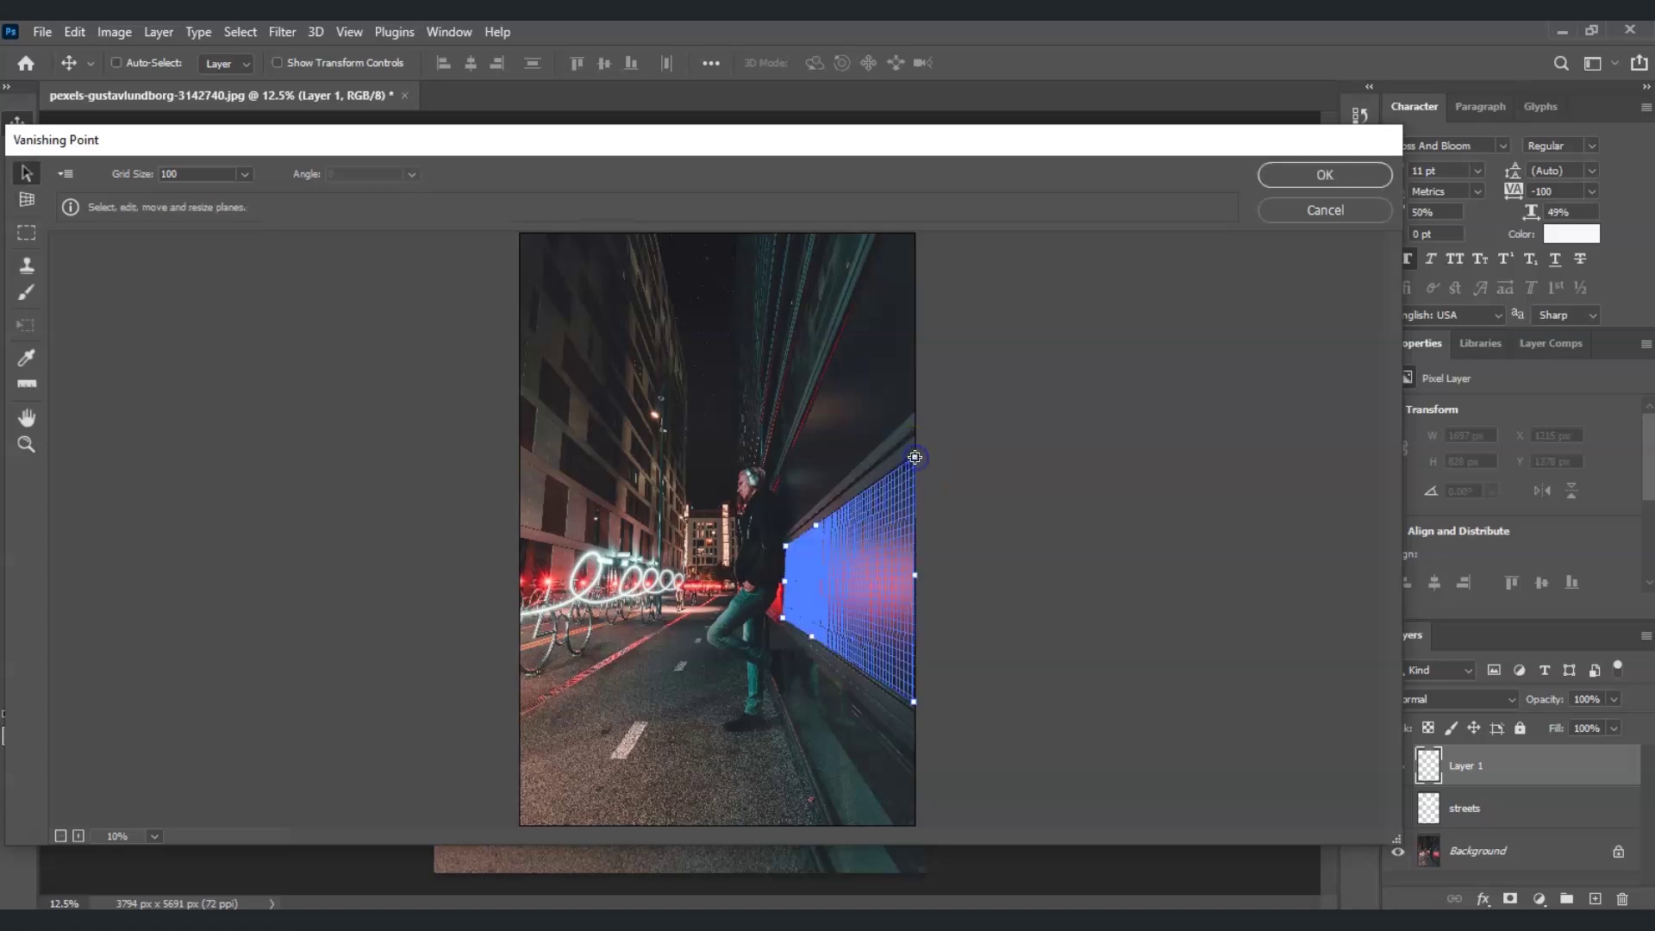
left_click(916, 465)
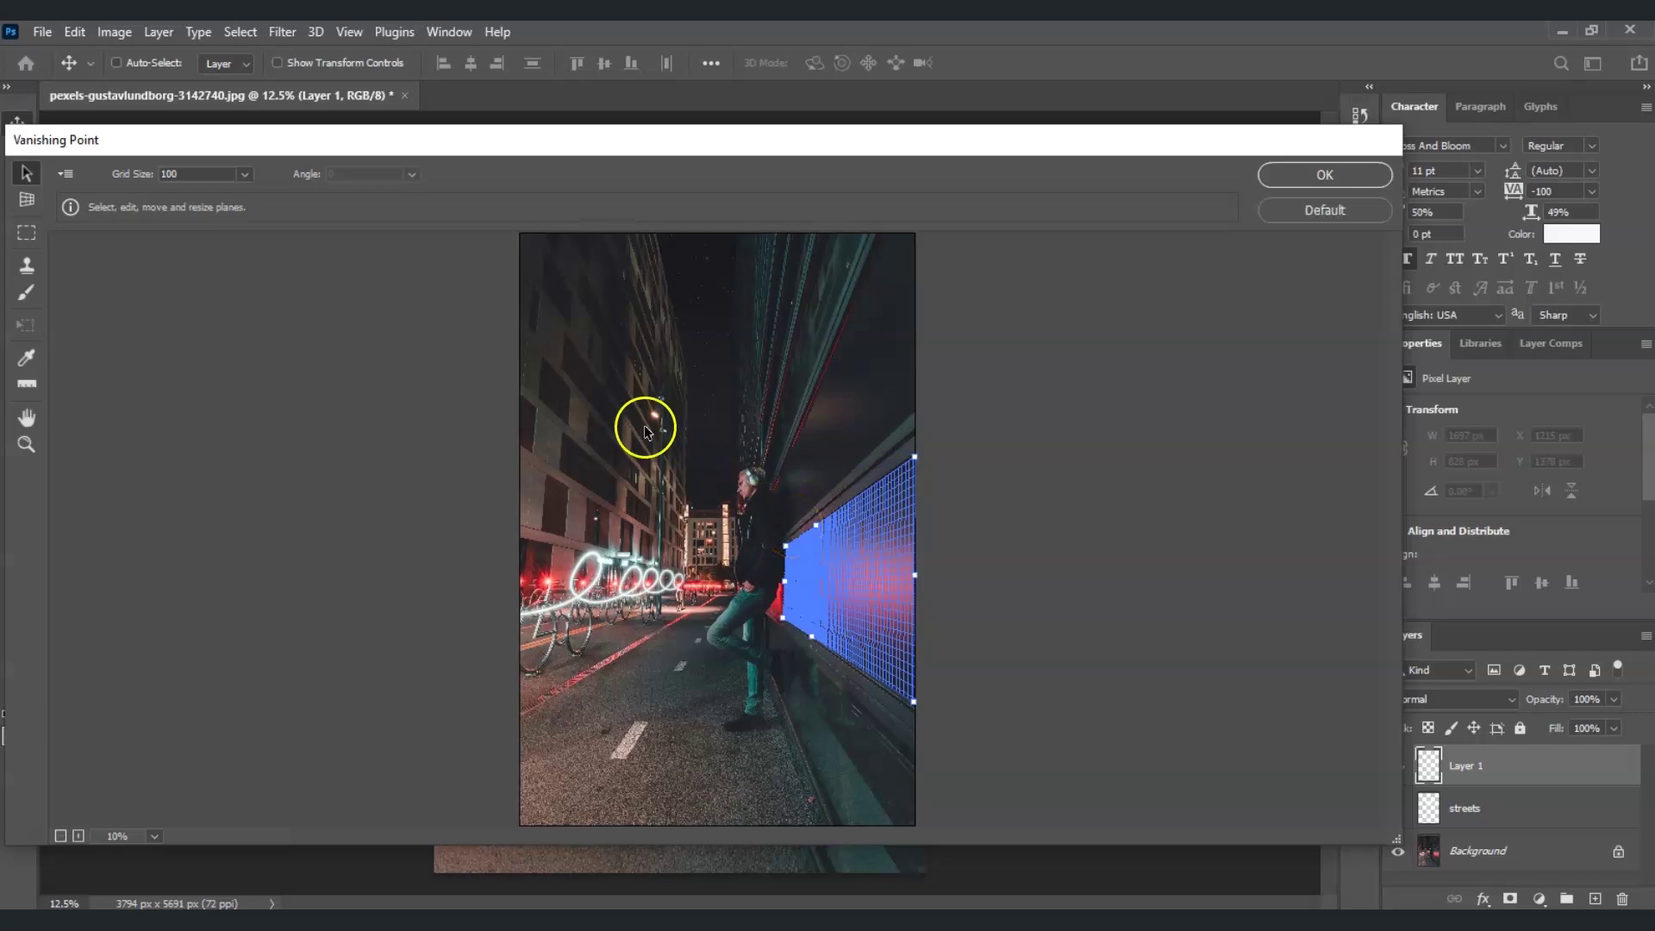
Paste the copied "streets" lettering and move it into the perspective plane on the wall.
key("ctrl+v")
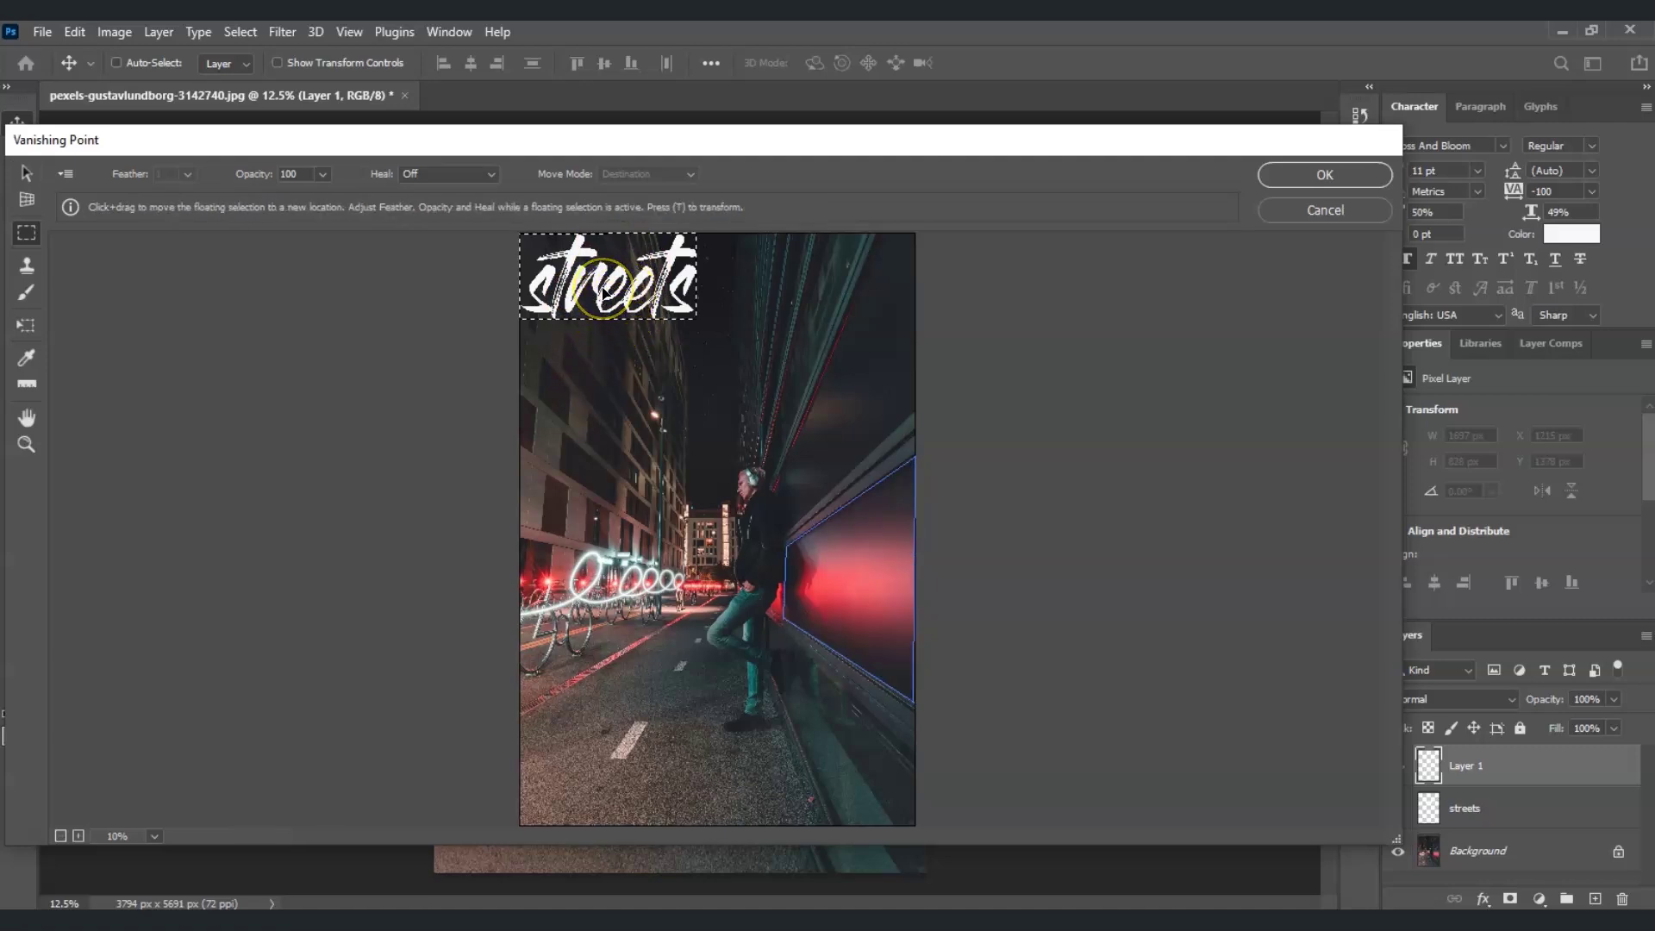
left_click_drag(603, 287, 851, 618)
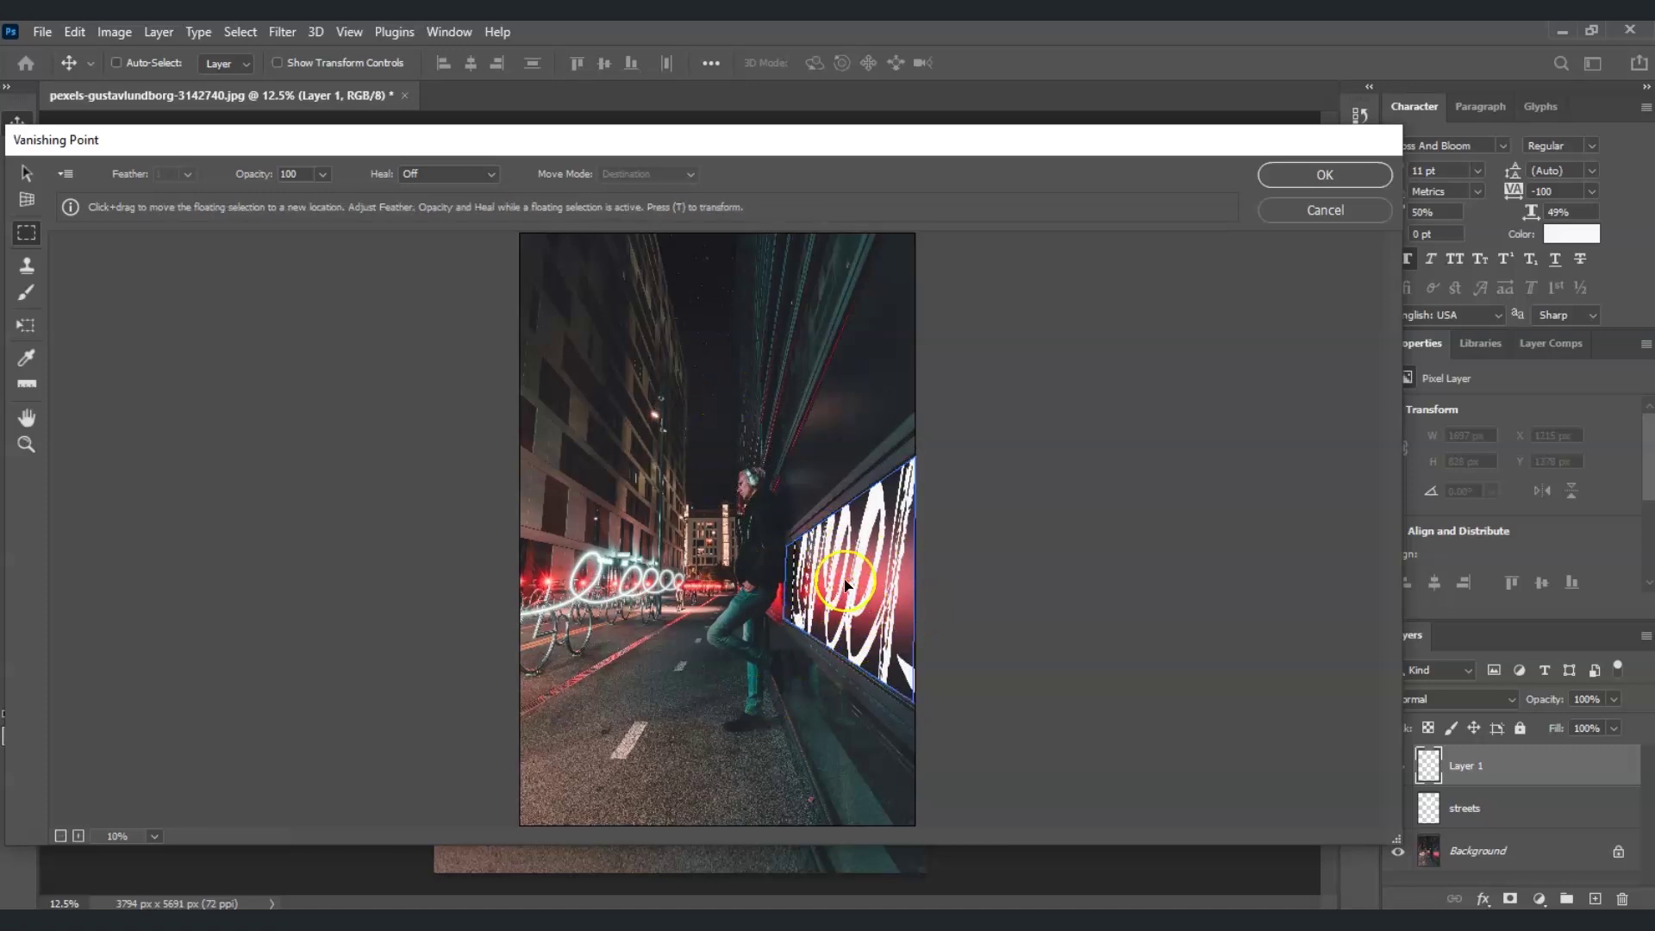
left_click_drag(846, 585, 832, 582)
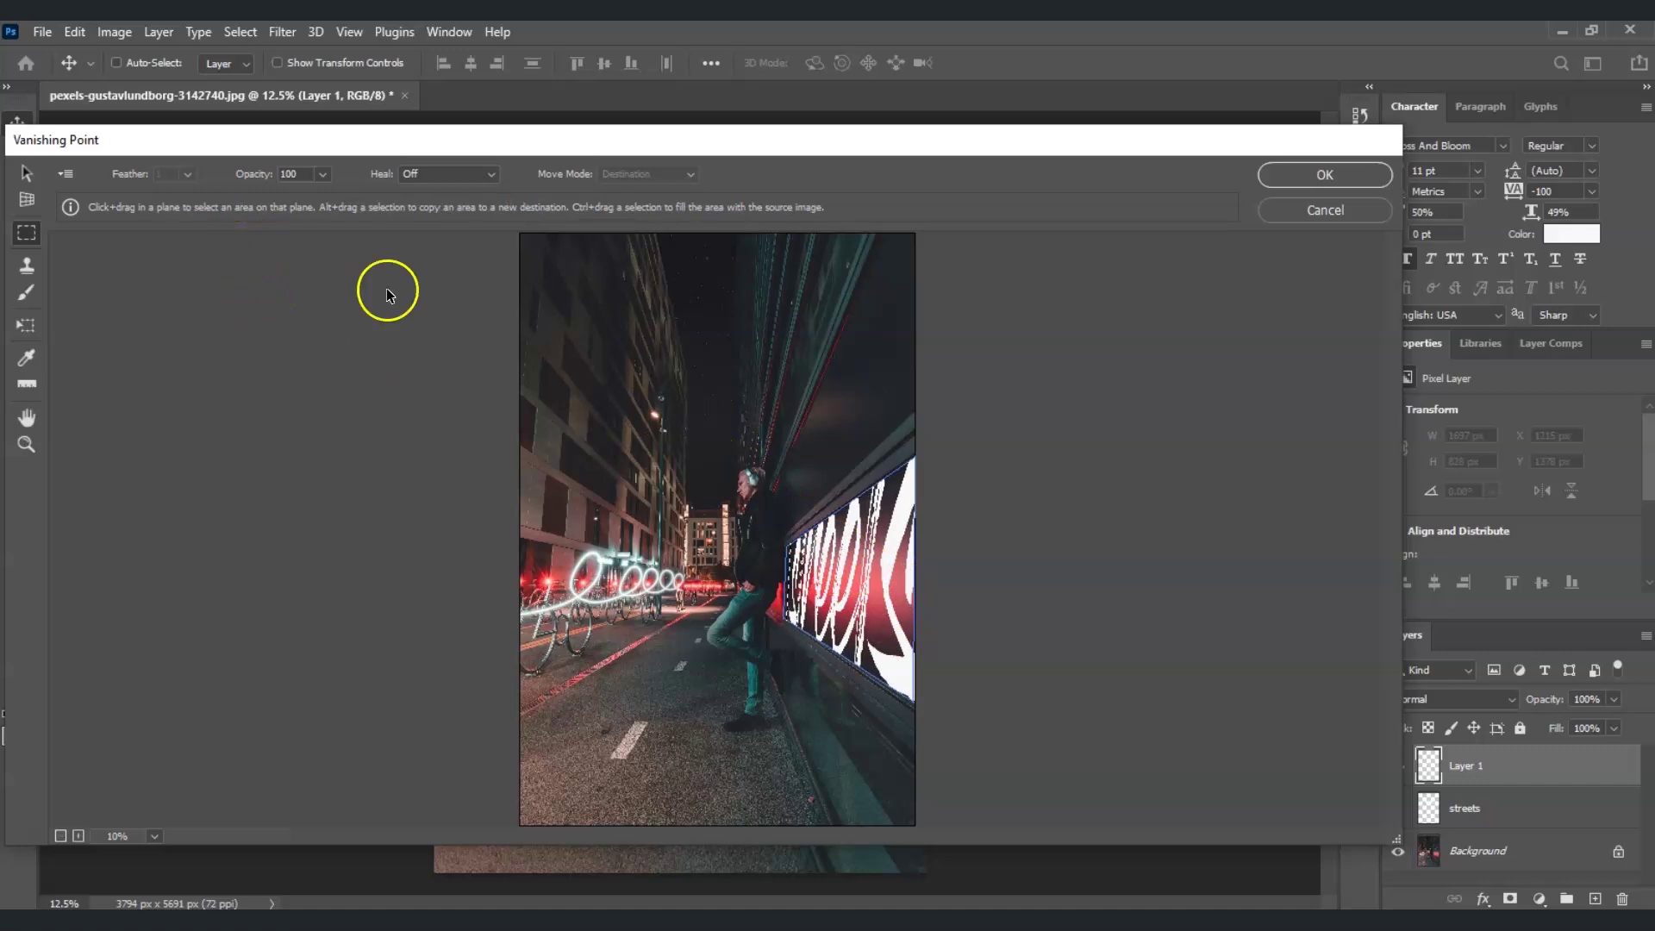
Scale the pasted lettering down to fit the whole word inside the wall plane, and apply the Vanishing Point filter.
left_click(26, 326)
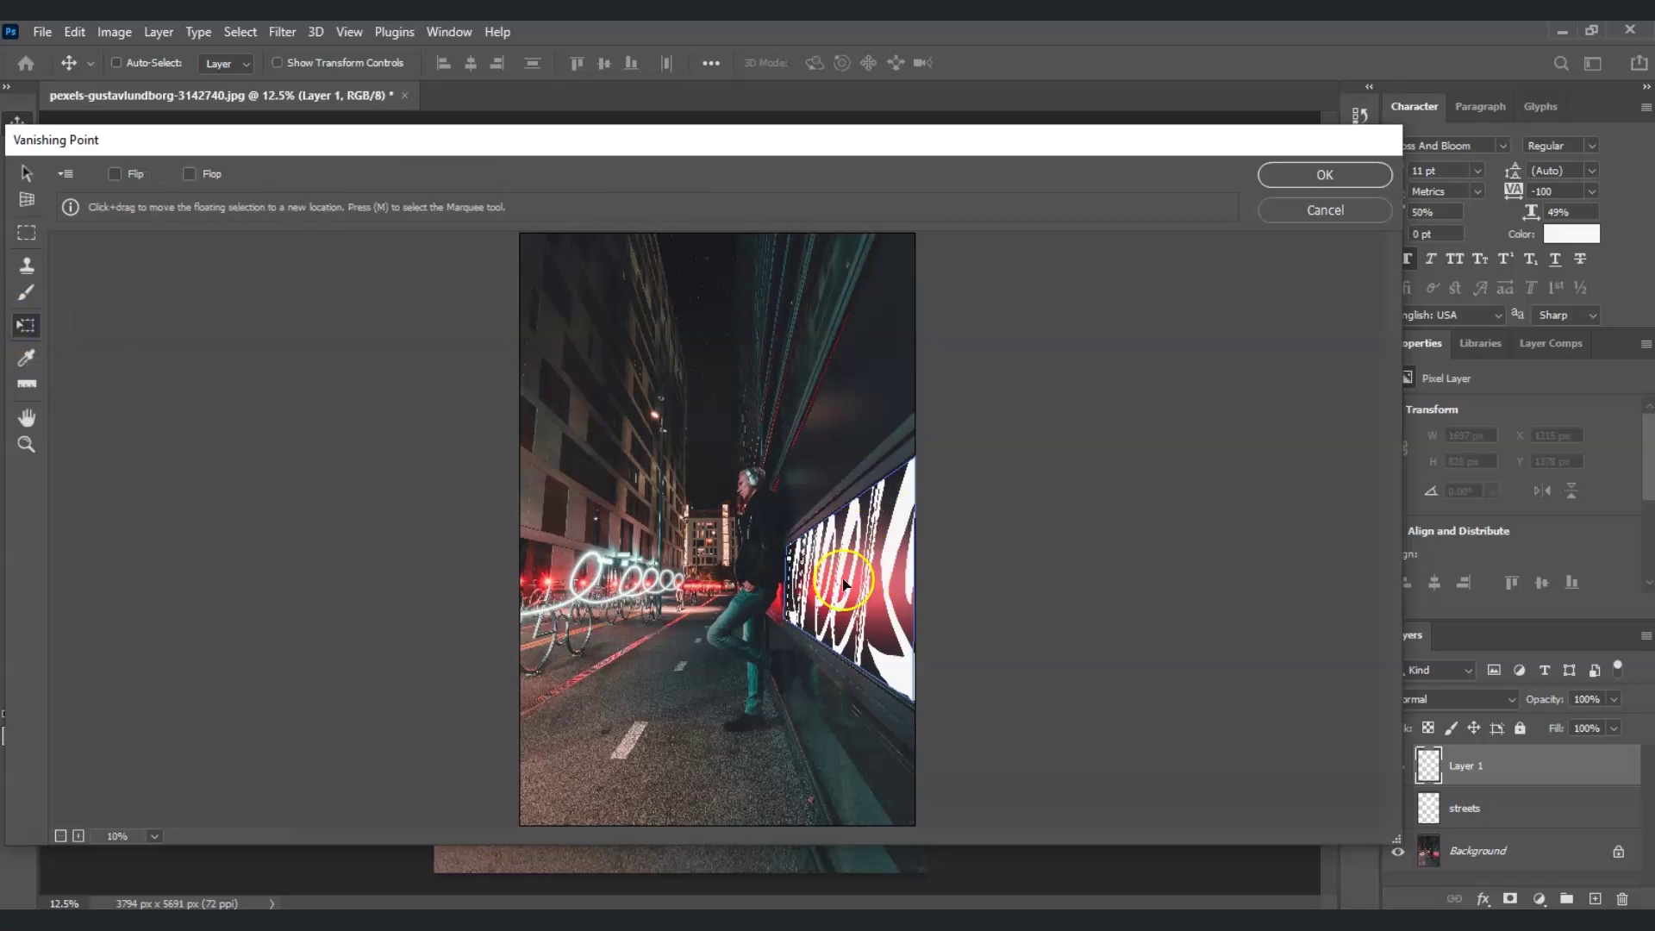
left_click_drag(787, 556, 849, 668)
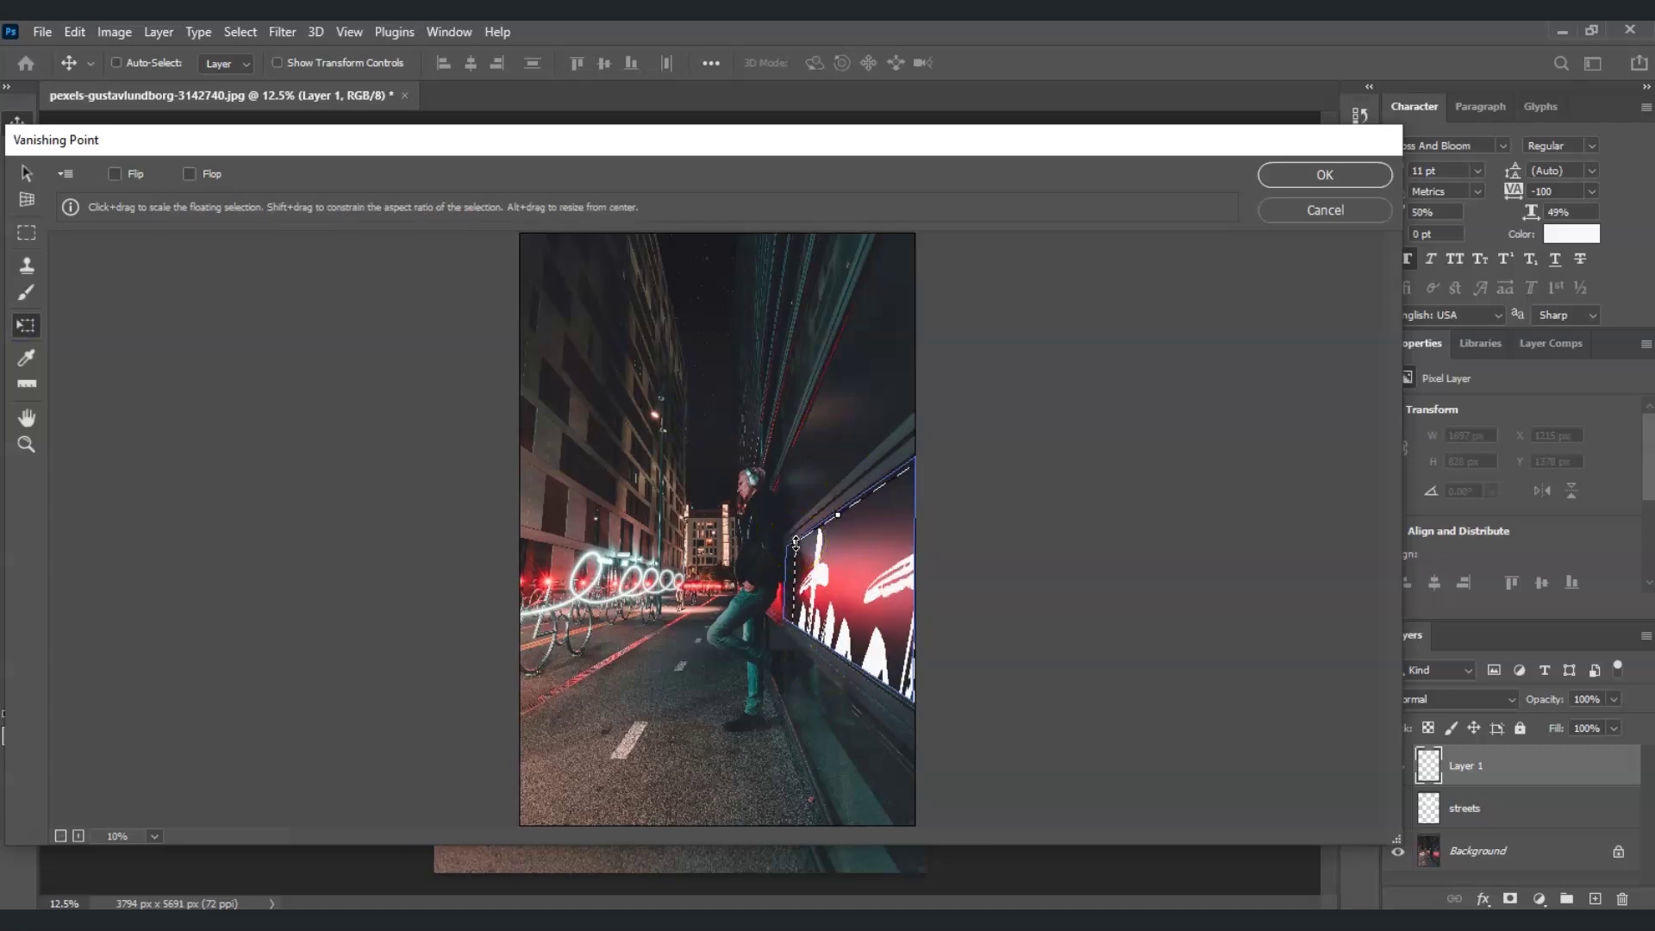
left_click_drag(794, 539, 863, 591)
left_click_drag(856, 588, 918, 592)
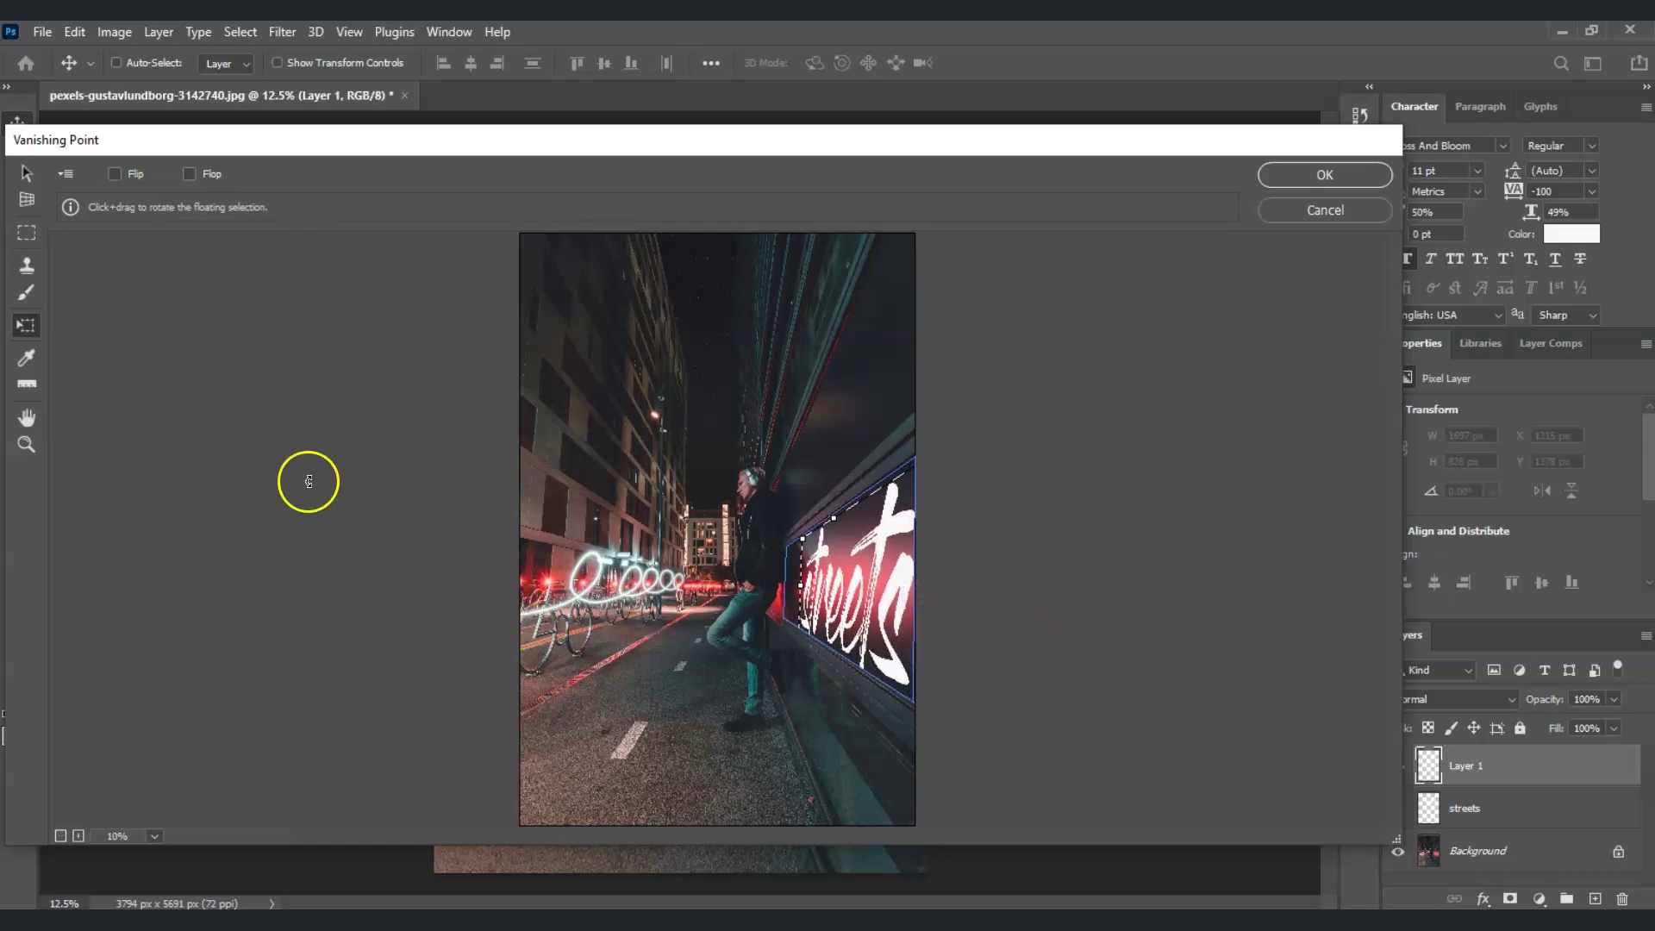
left_click(1352, 181)
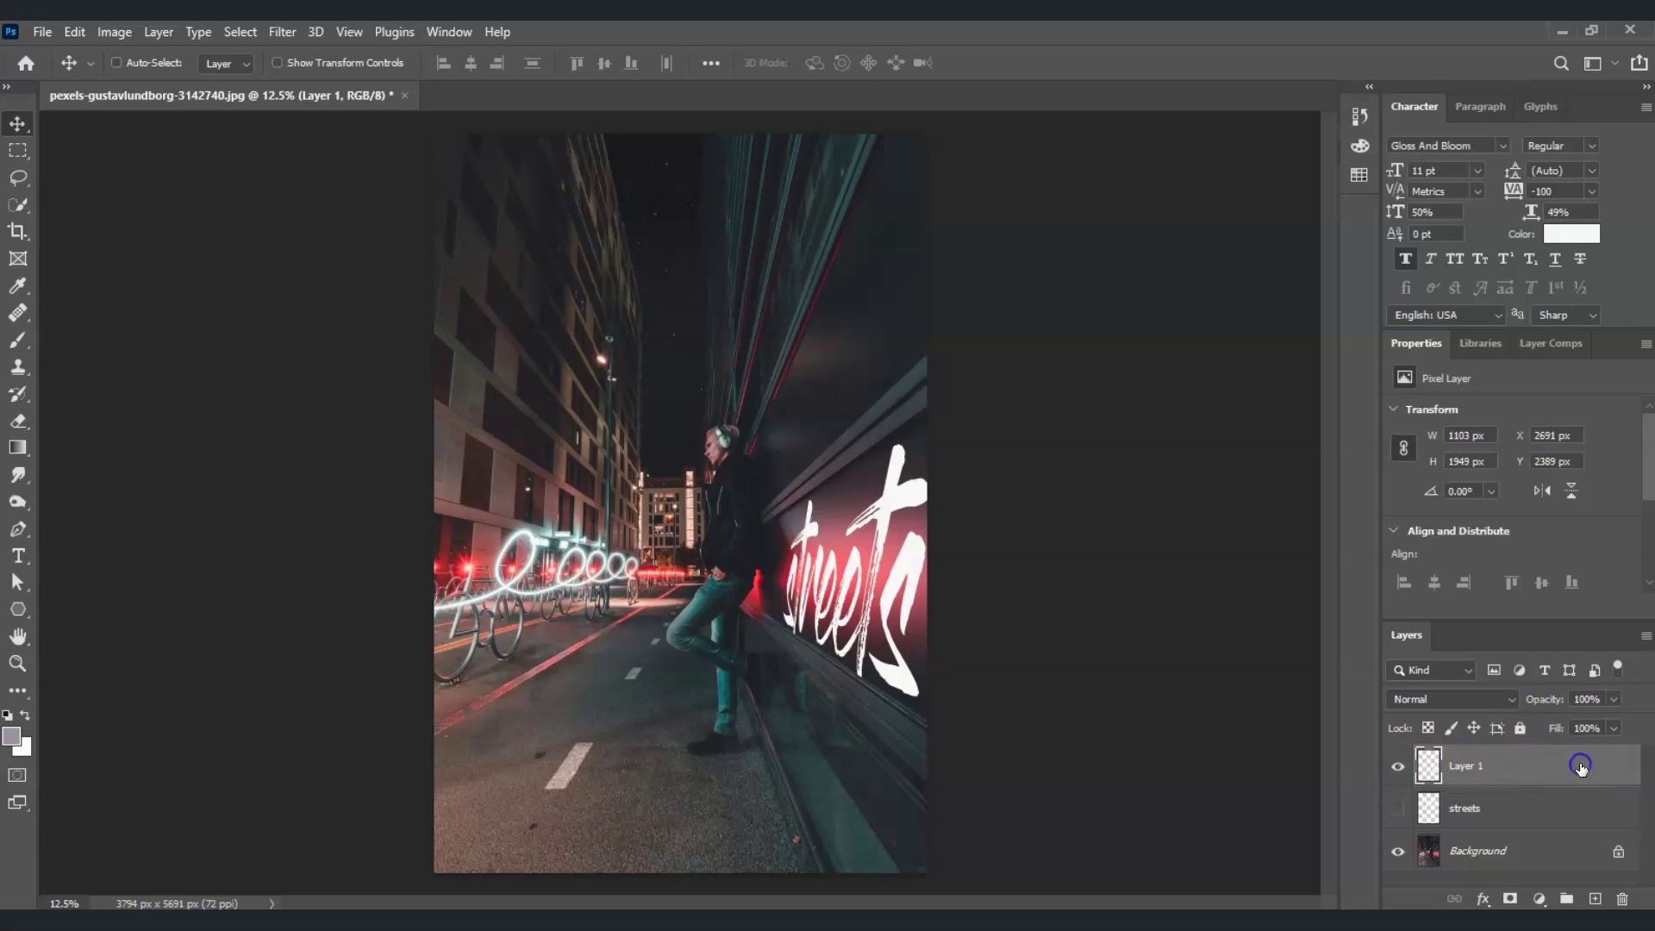
In Layer 1's blending options, split the Underlying Layer black Blend If slider to 28 / 181.
double_click(1437, 763)
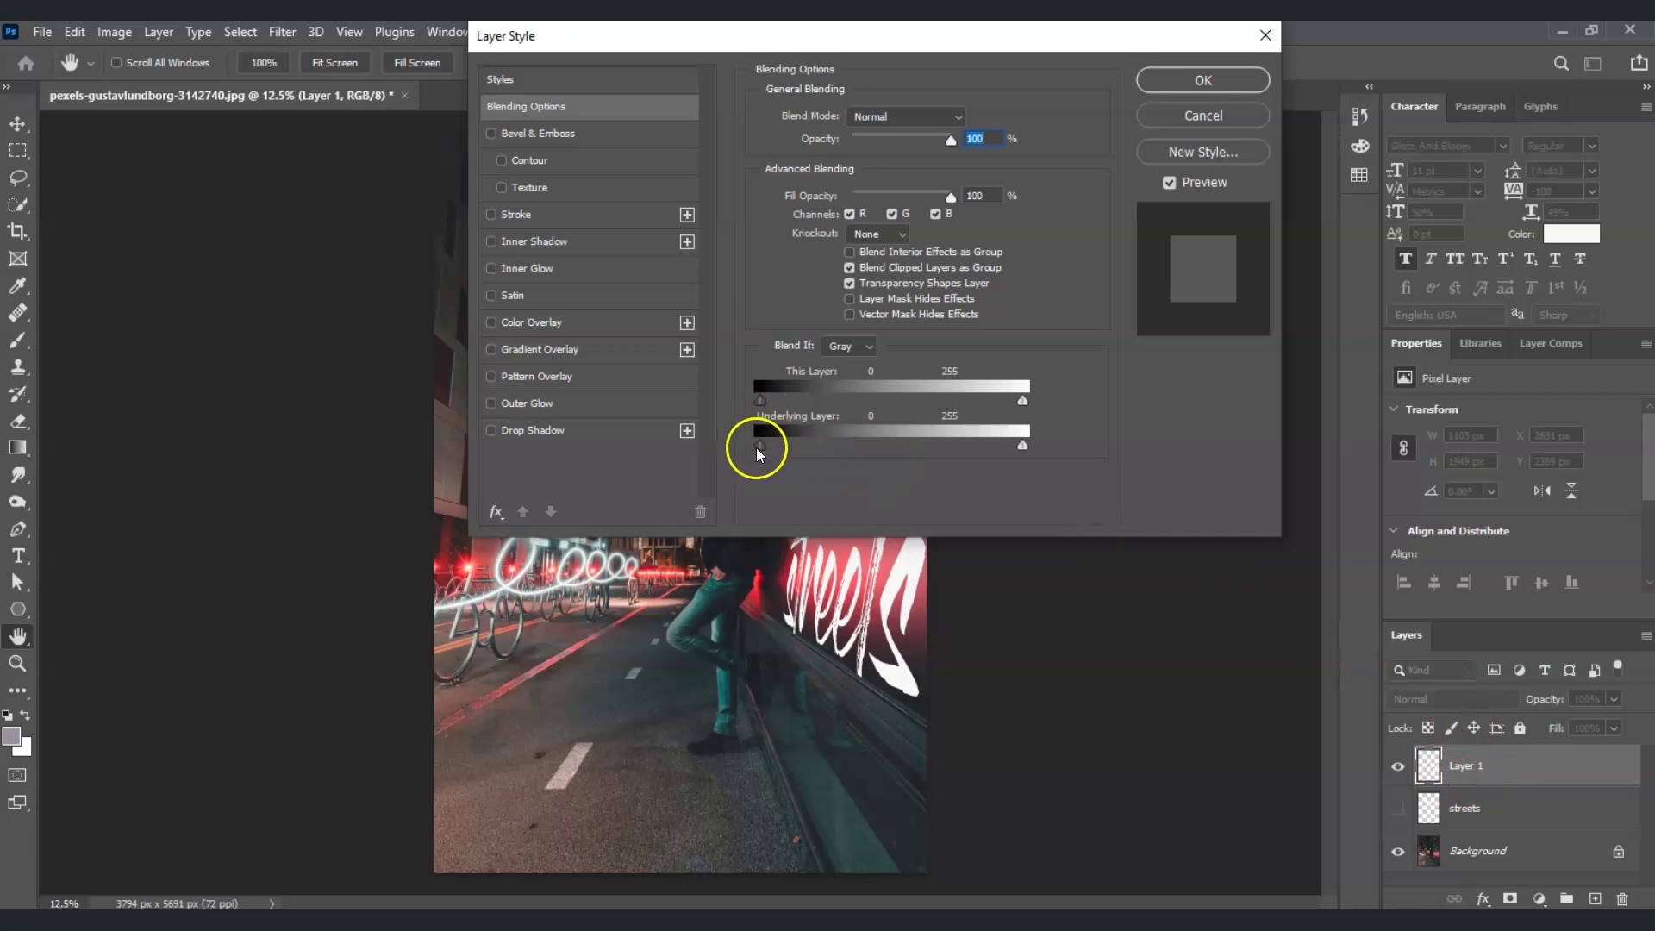
left_click_drag(824, 43, 793, 43)
left_click_drag(731, 448, 740, 447)
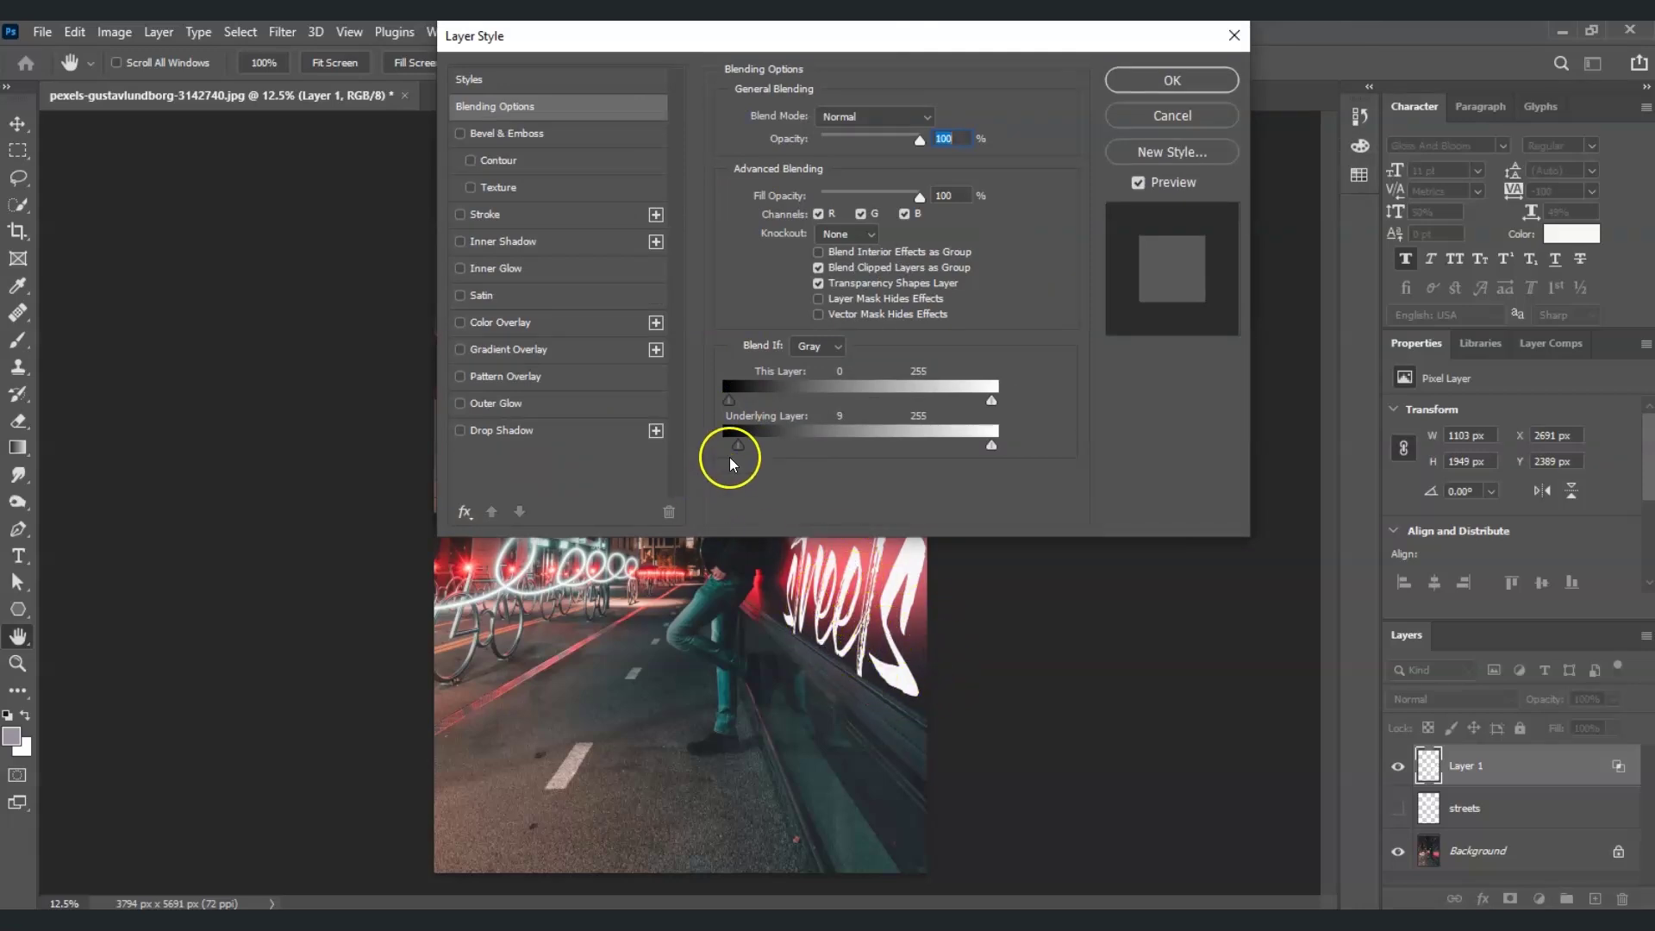
left_click_drag(735, 448, 759, 449)
key("alt")
left_click(762, 447, "alt")
left_click_drag(762, 447, 917, 449)
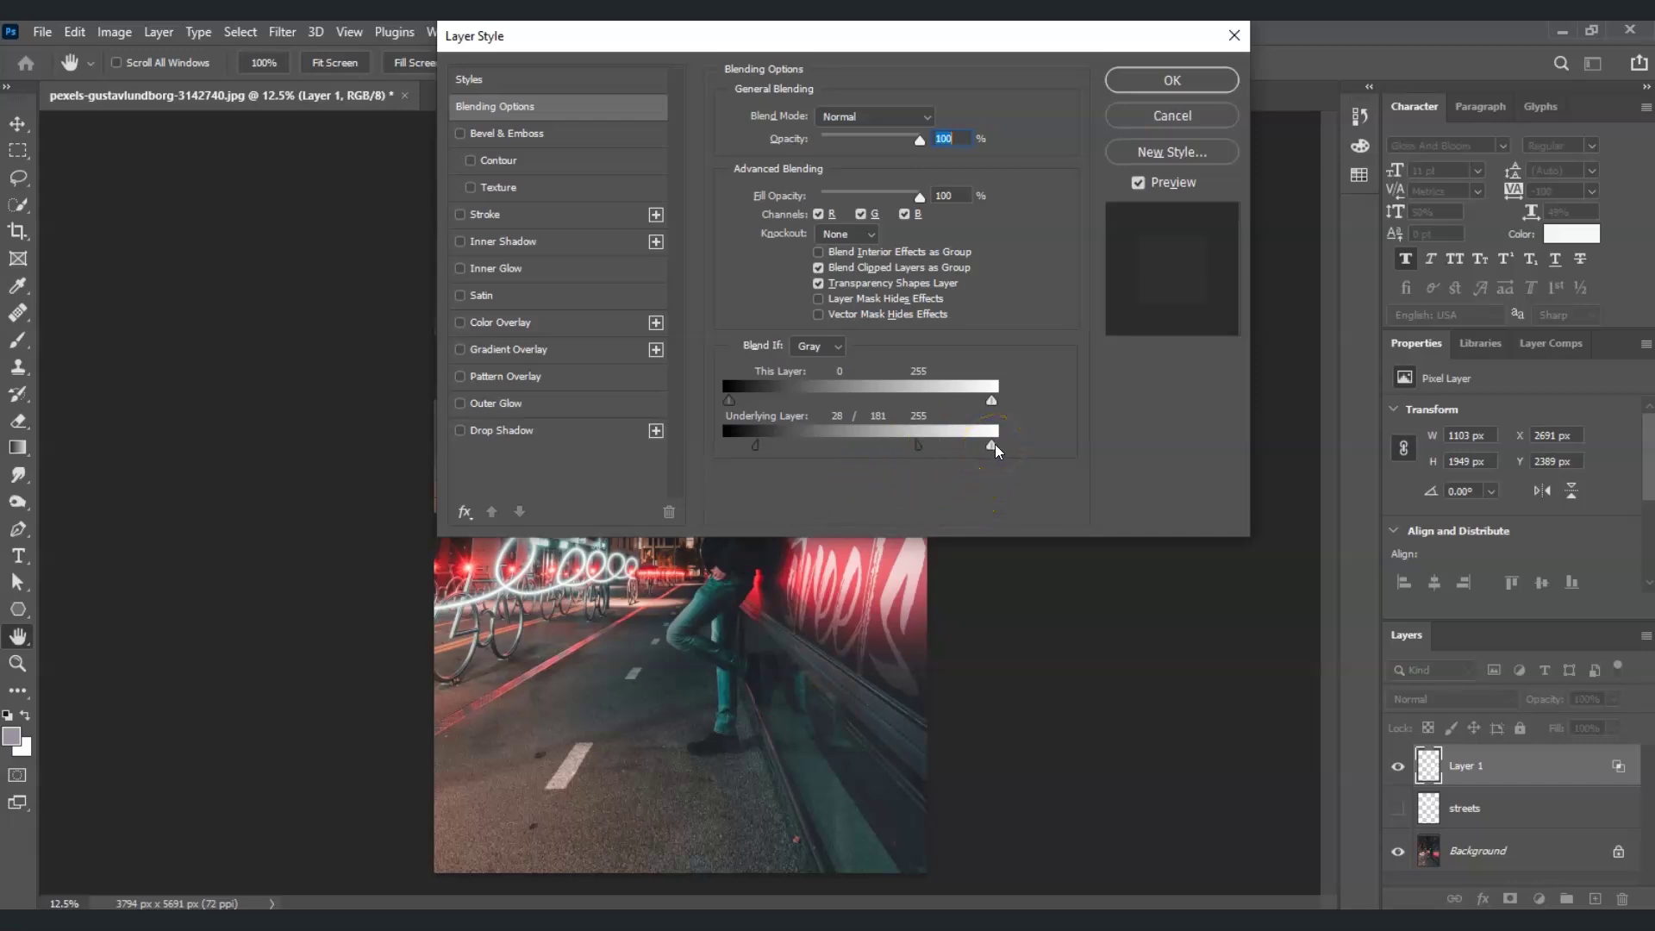
Split the Underlying Layer white Blend If slider towards the midtones, apply the style, and compare the photo with Layer 1 hidden and shown.
left_click_drag(991, 446, 978, 448)
key("alt")
left_click_drag(967, 446, 835, 444)
left_click(1143, 85)
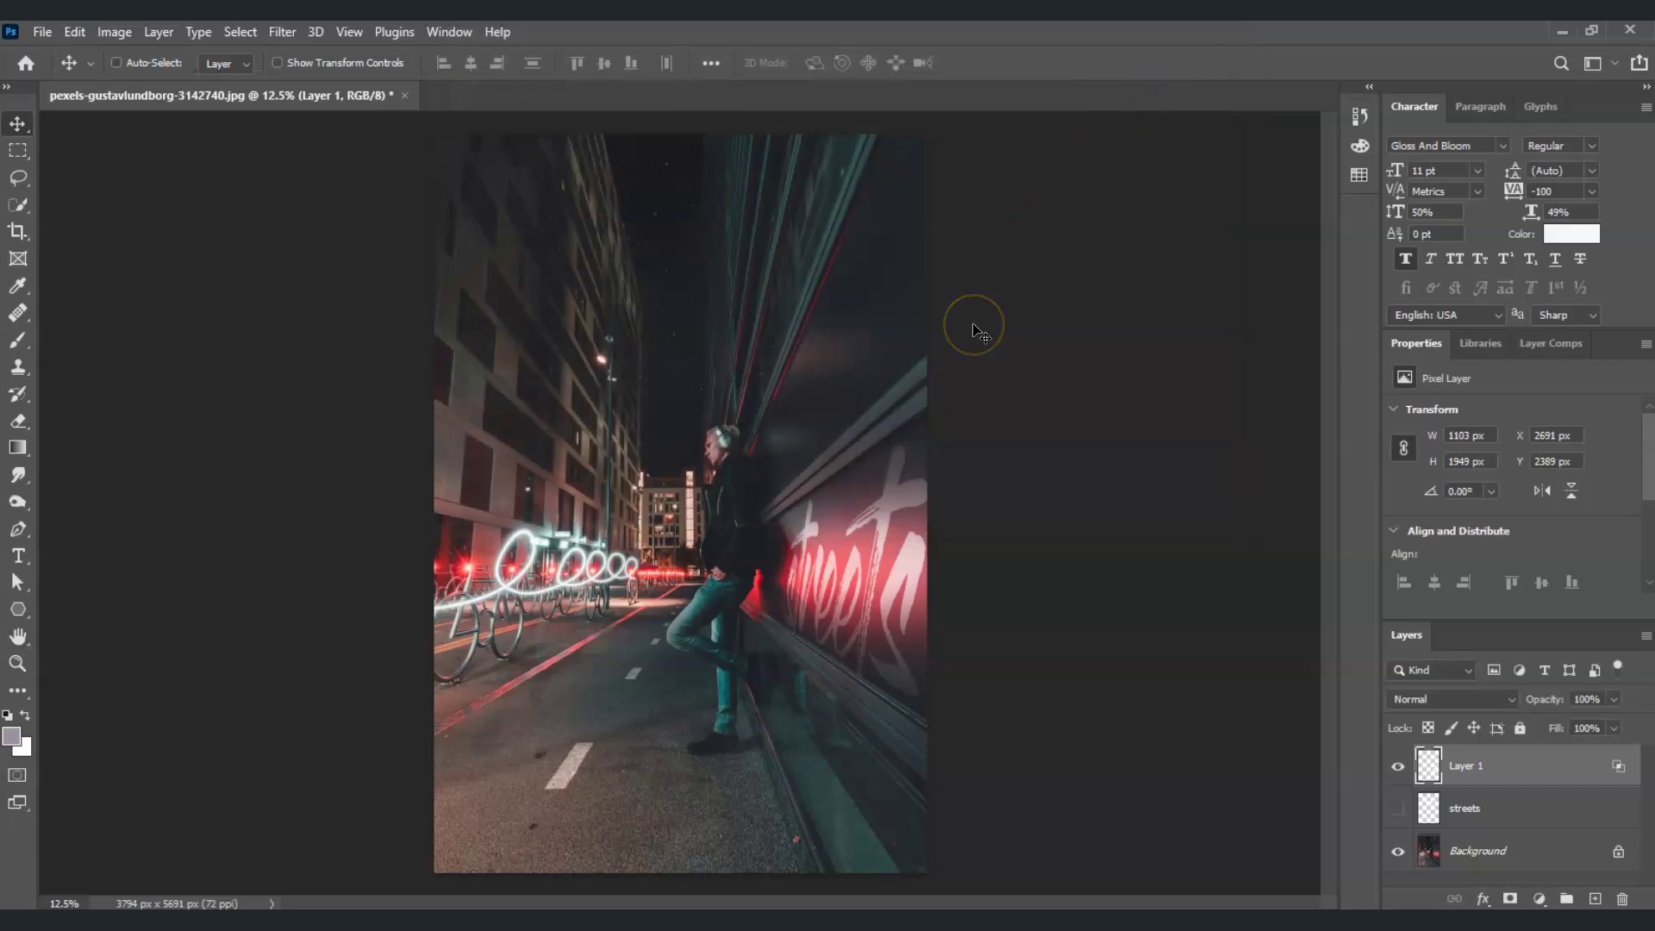
left_click(1398, 766)
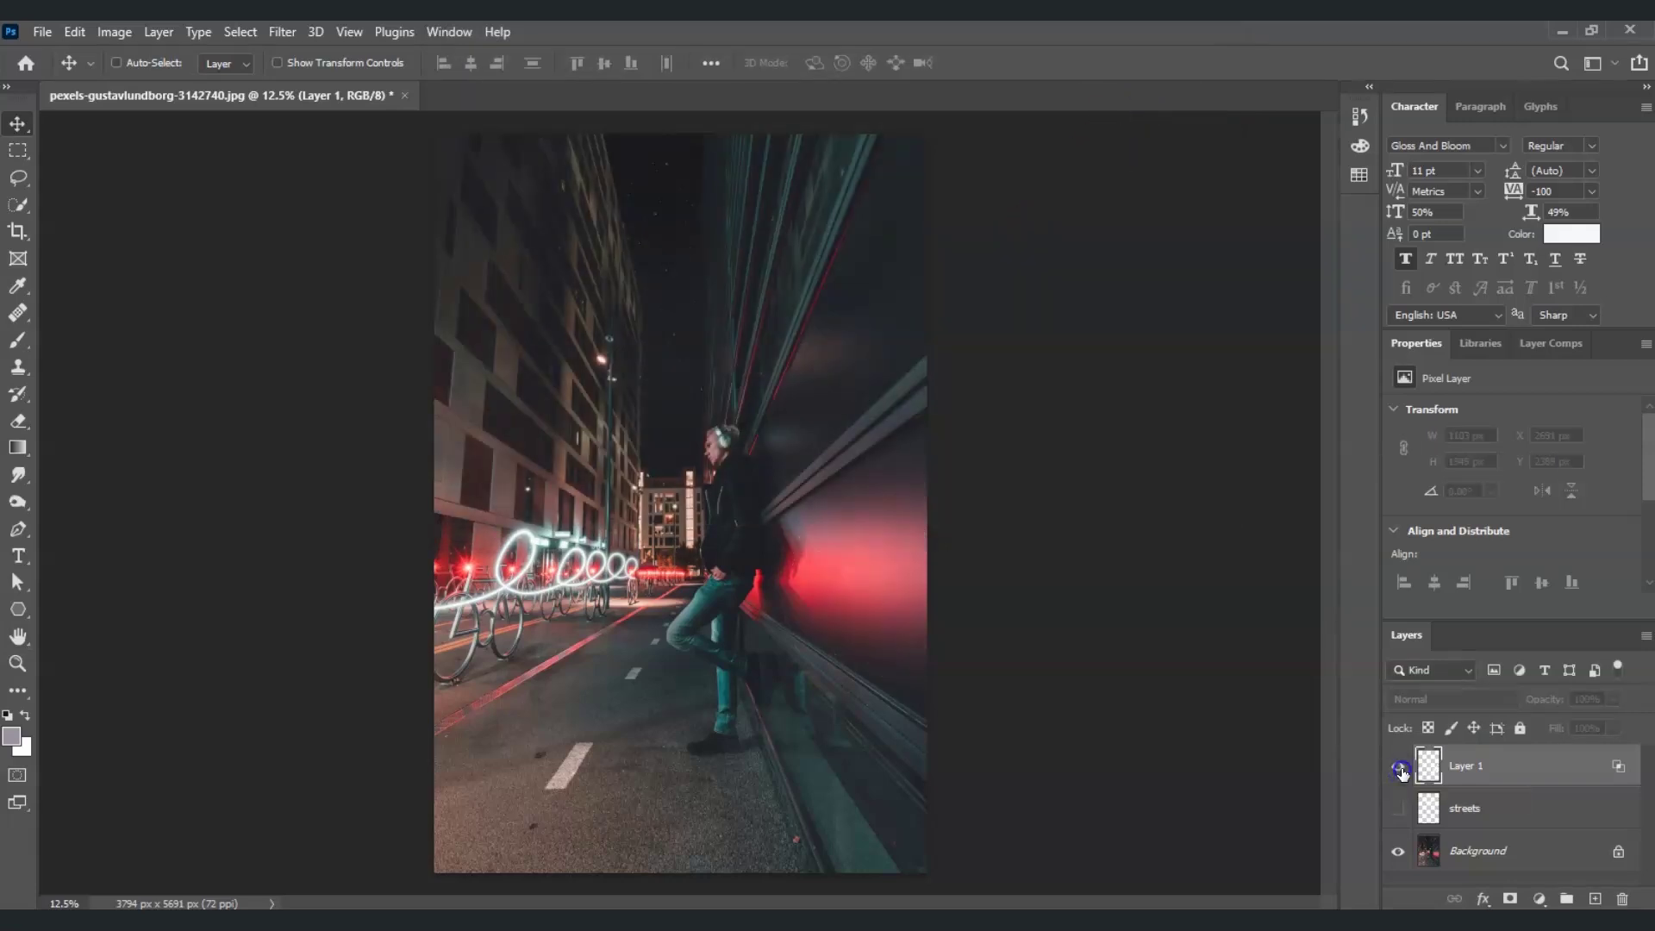
left_click(1402, 772)
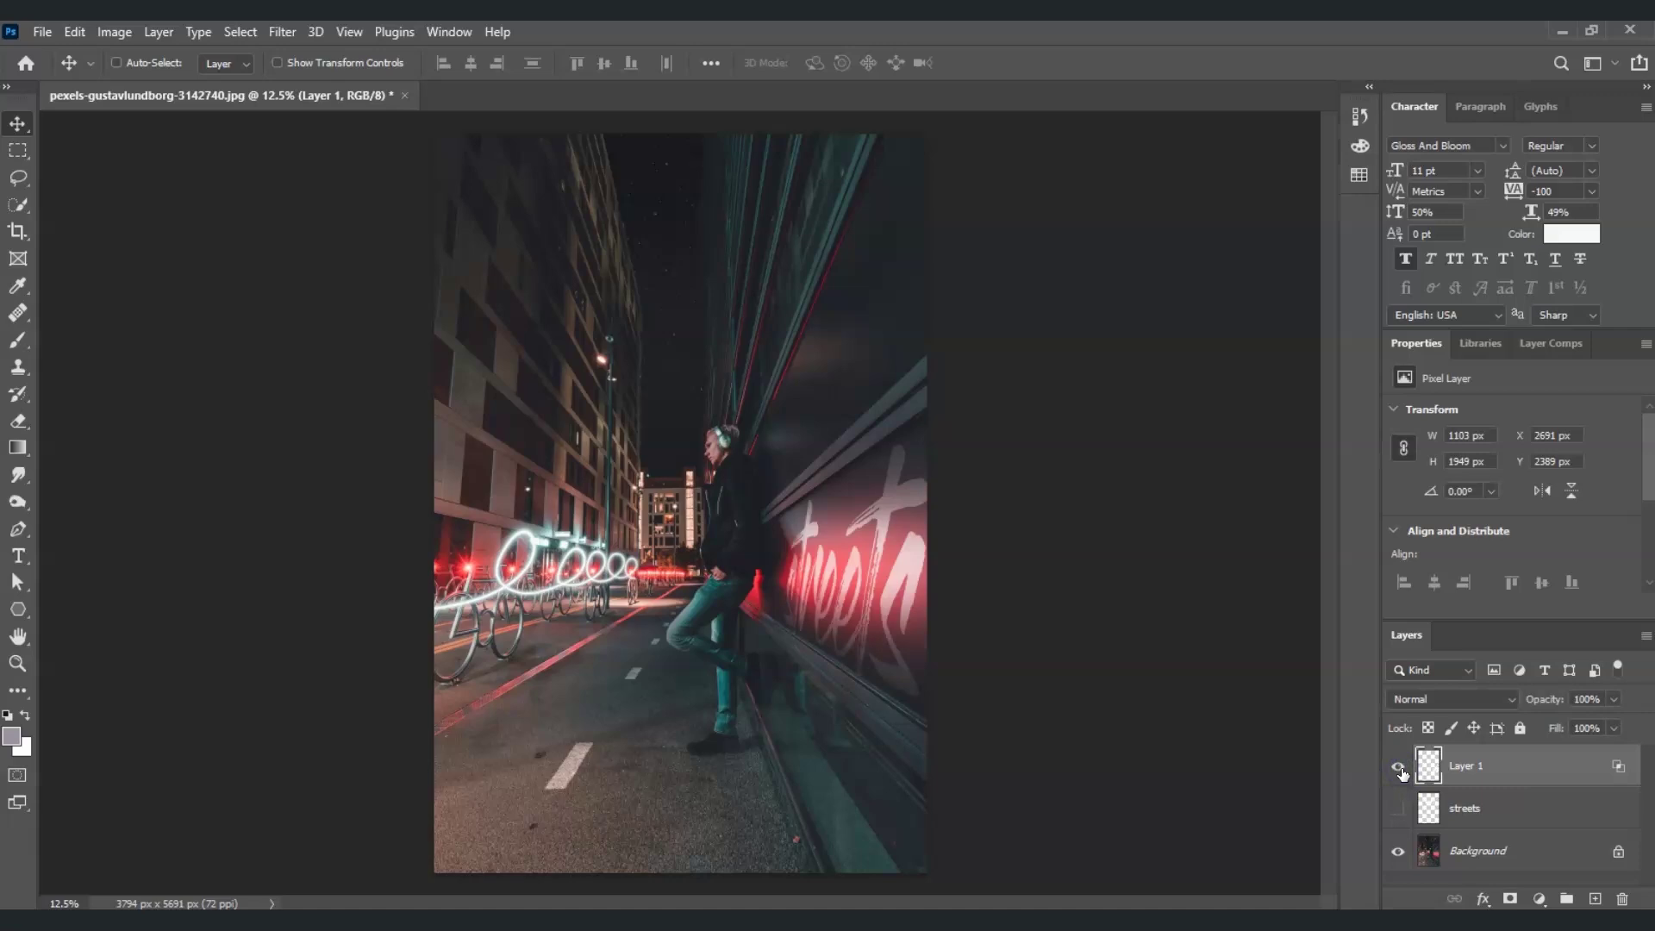